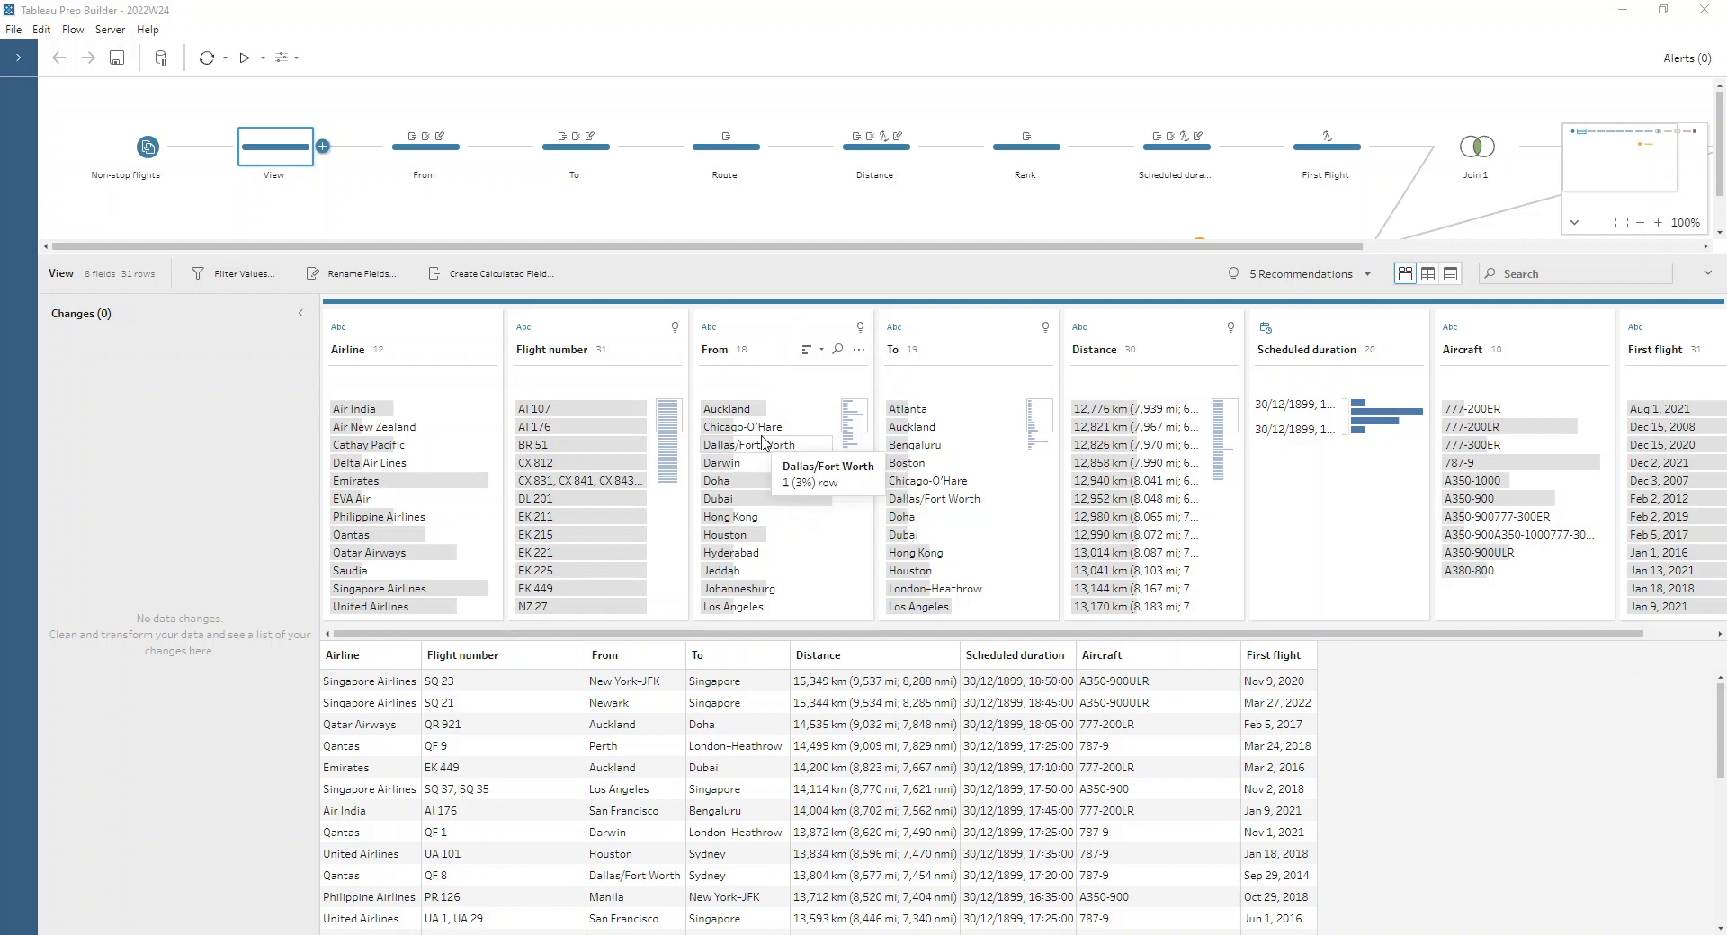
Browse the From and To value lists in the View profile, then select the From cleaning step.
{"action": "scroll", "coordinate": [800, 504], "scroll_direction": "down", "scroll_amount": 2}
{"action": "scroll", "coordinate": [801, 520], "scroll_direction": "down", "scroll_amount": 1}
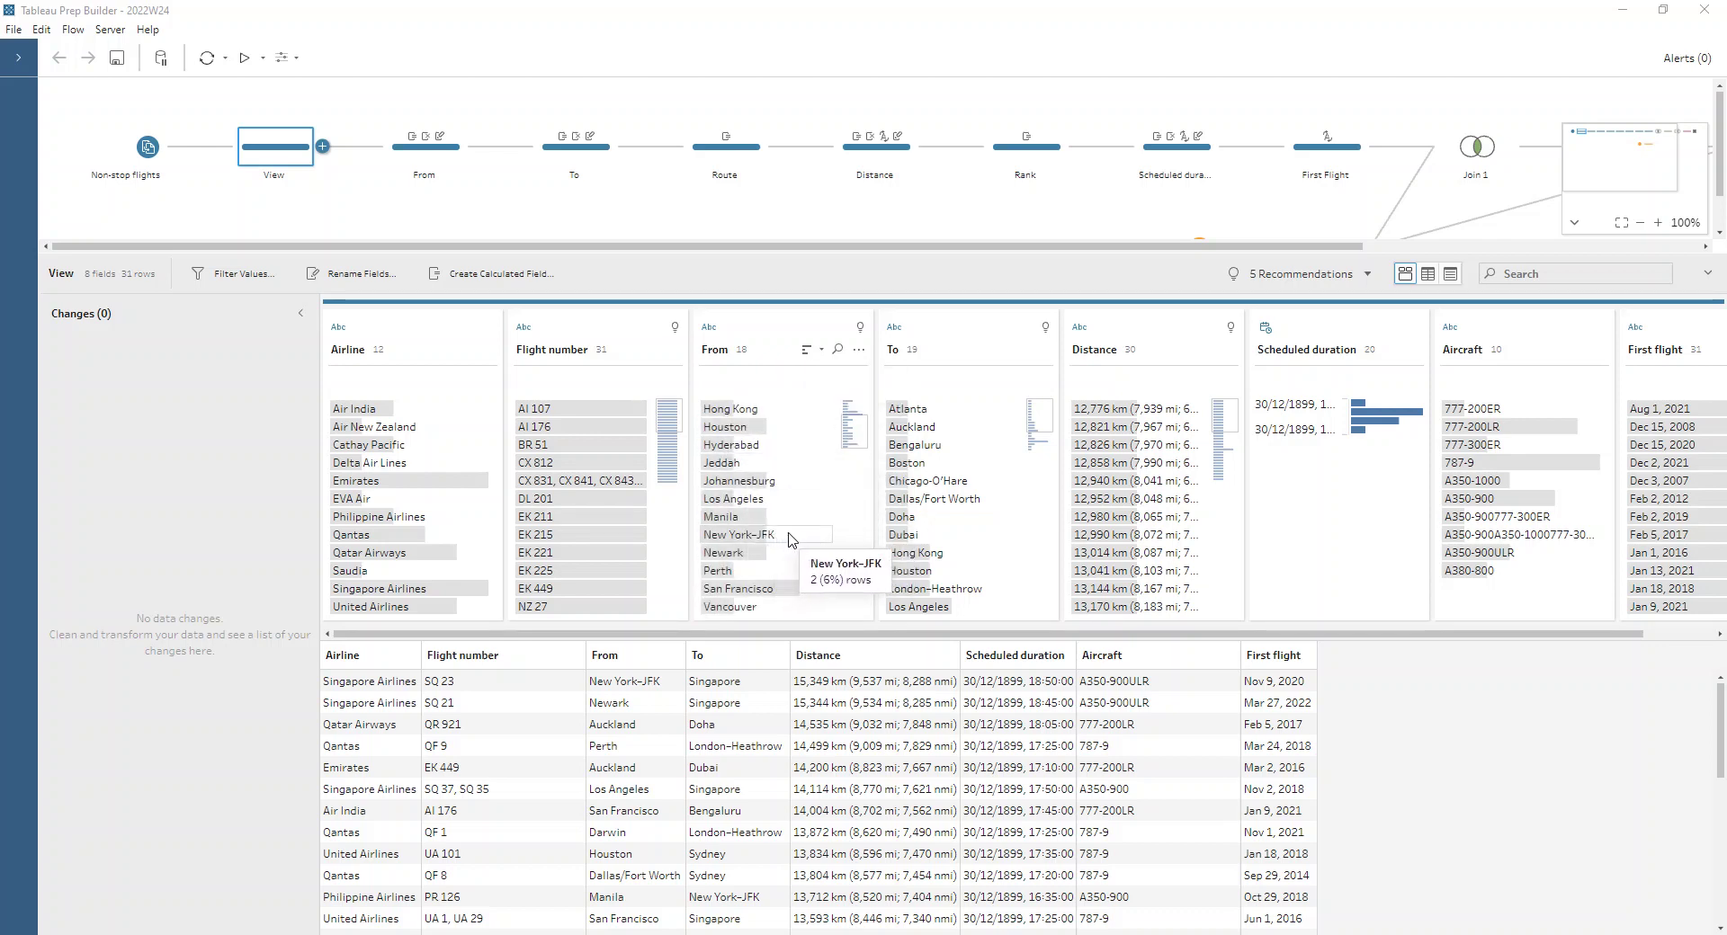
{"action": "scroll", "coordinate": [774, 521], "scroll_direction": "up", "scroll_amount": 2}
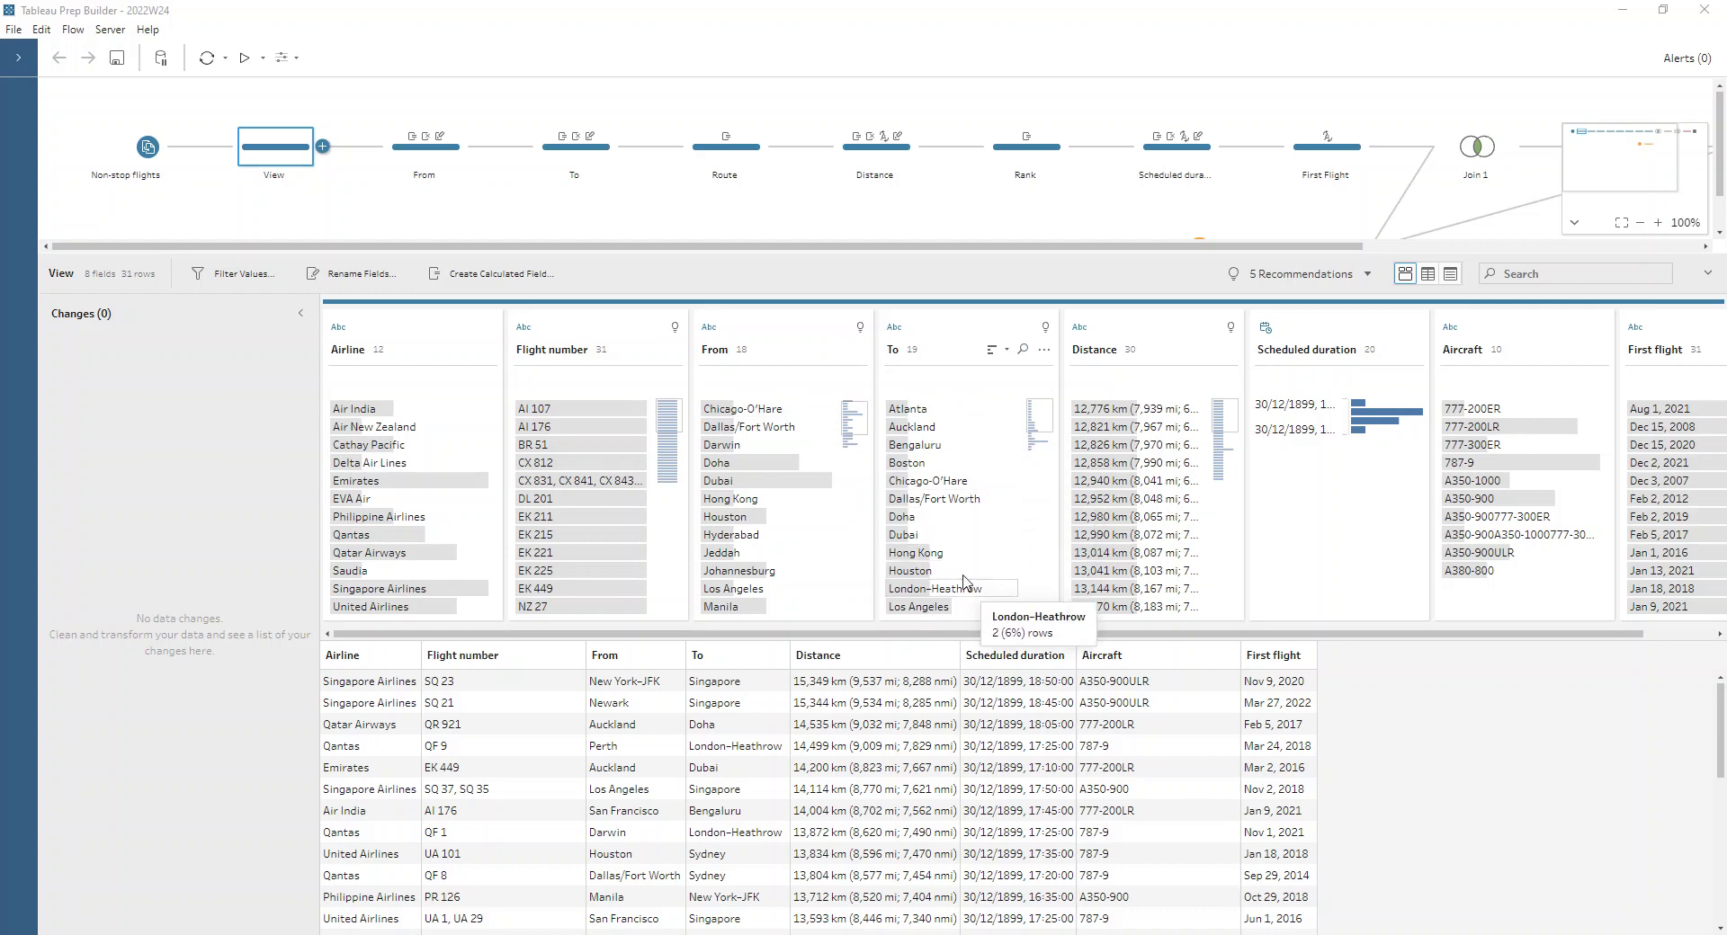
{"action": "scroll", "coordinate": [791, 450], "scroll_direction": "up", "scroll_amount": 1}
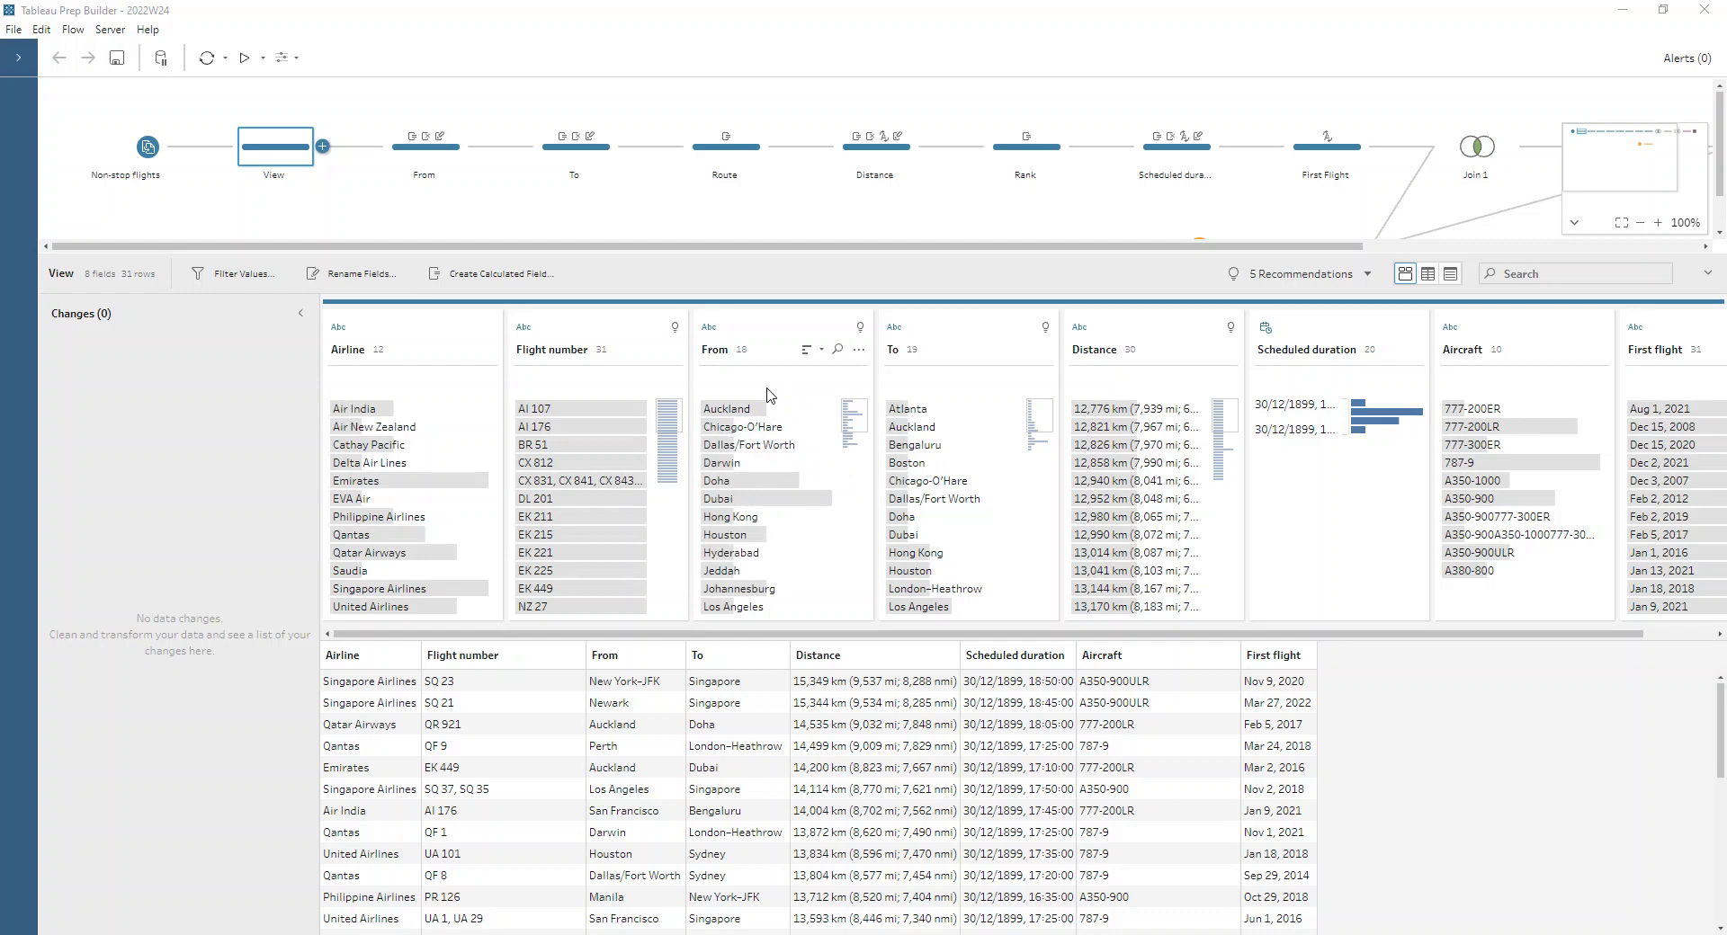
{"action": "left_click", "coordinate": [453, 161]}
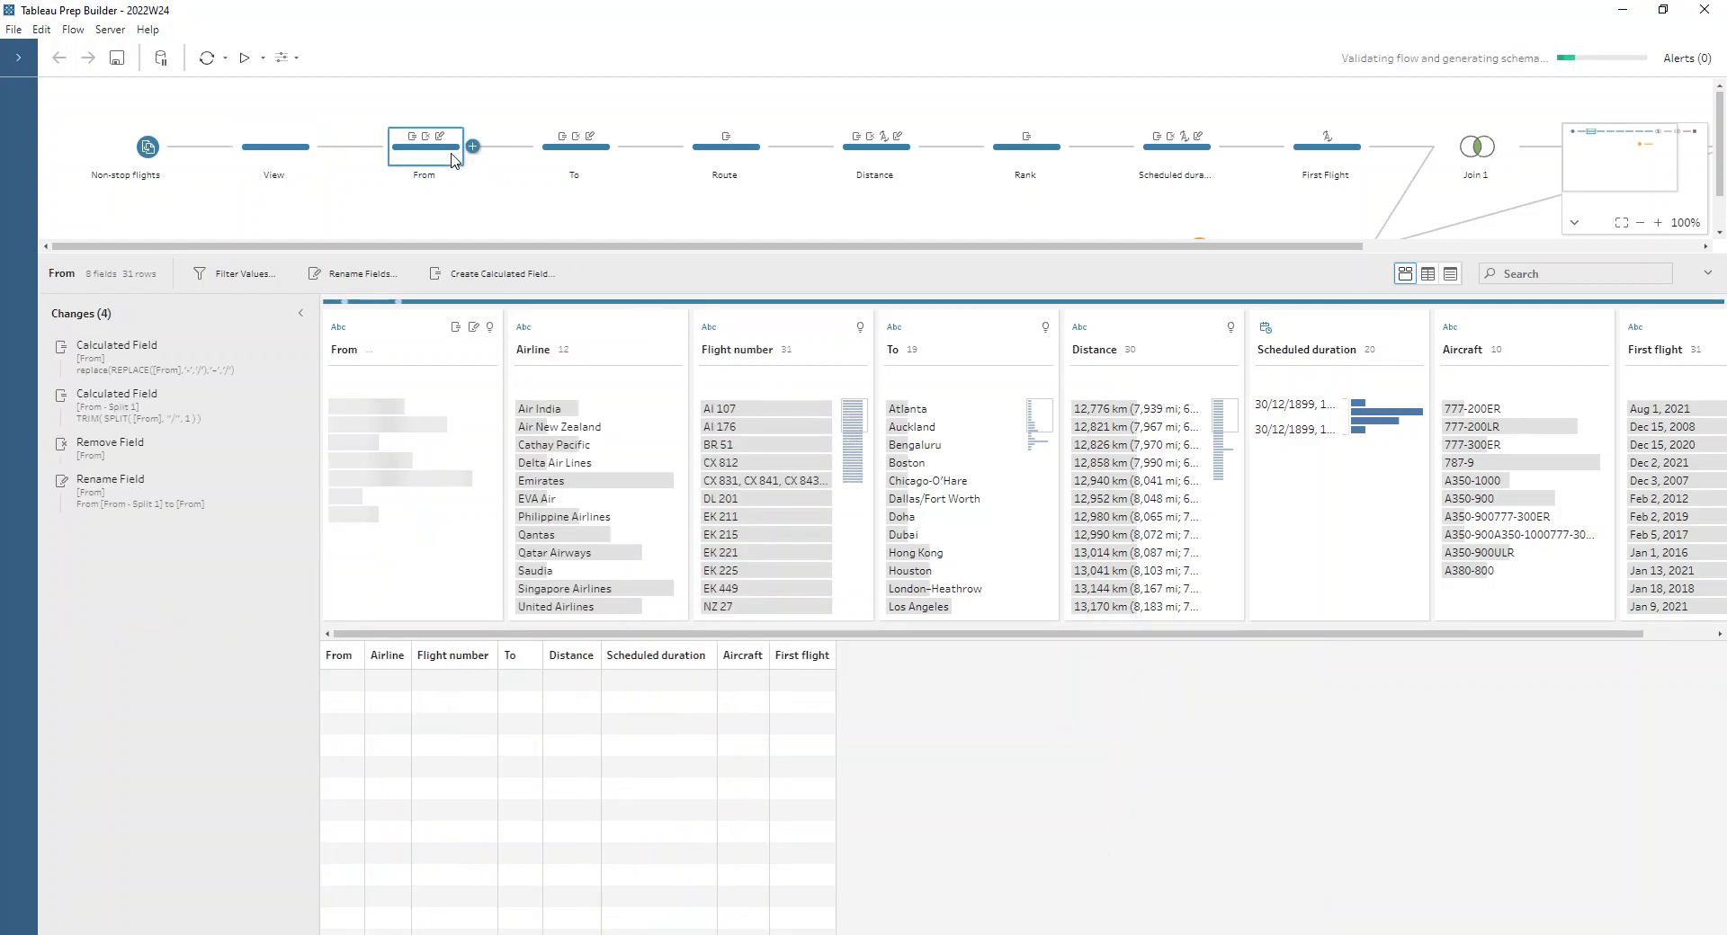
Inspect the first From calculation's REPLACE formula that turns dashes into slashes, leaving it unchanged.
{"action": "left_click", "coordinate": [173, 349]}
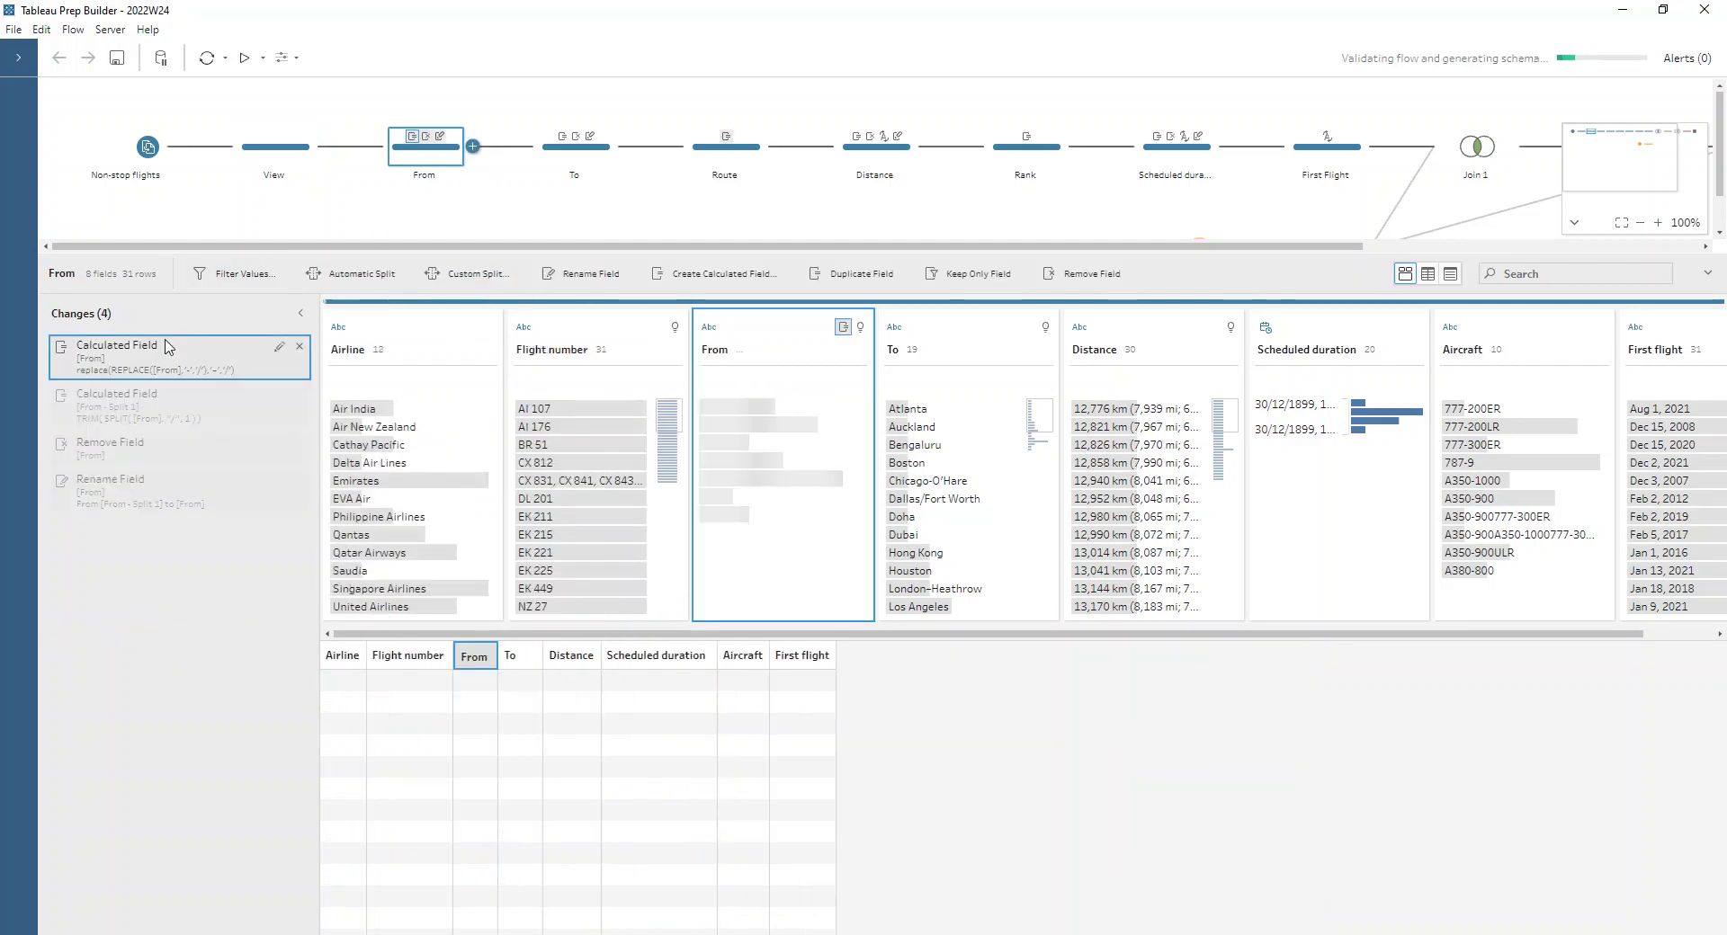
{"action": "left_click", "coordinate": [279, 346]}
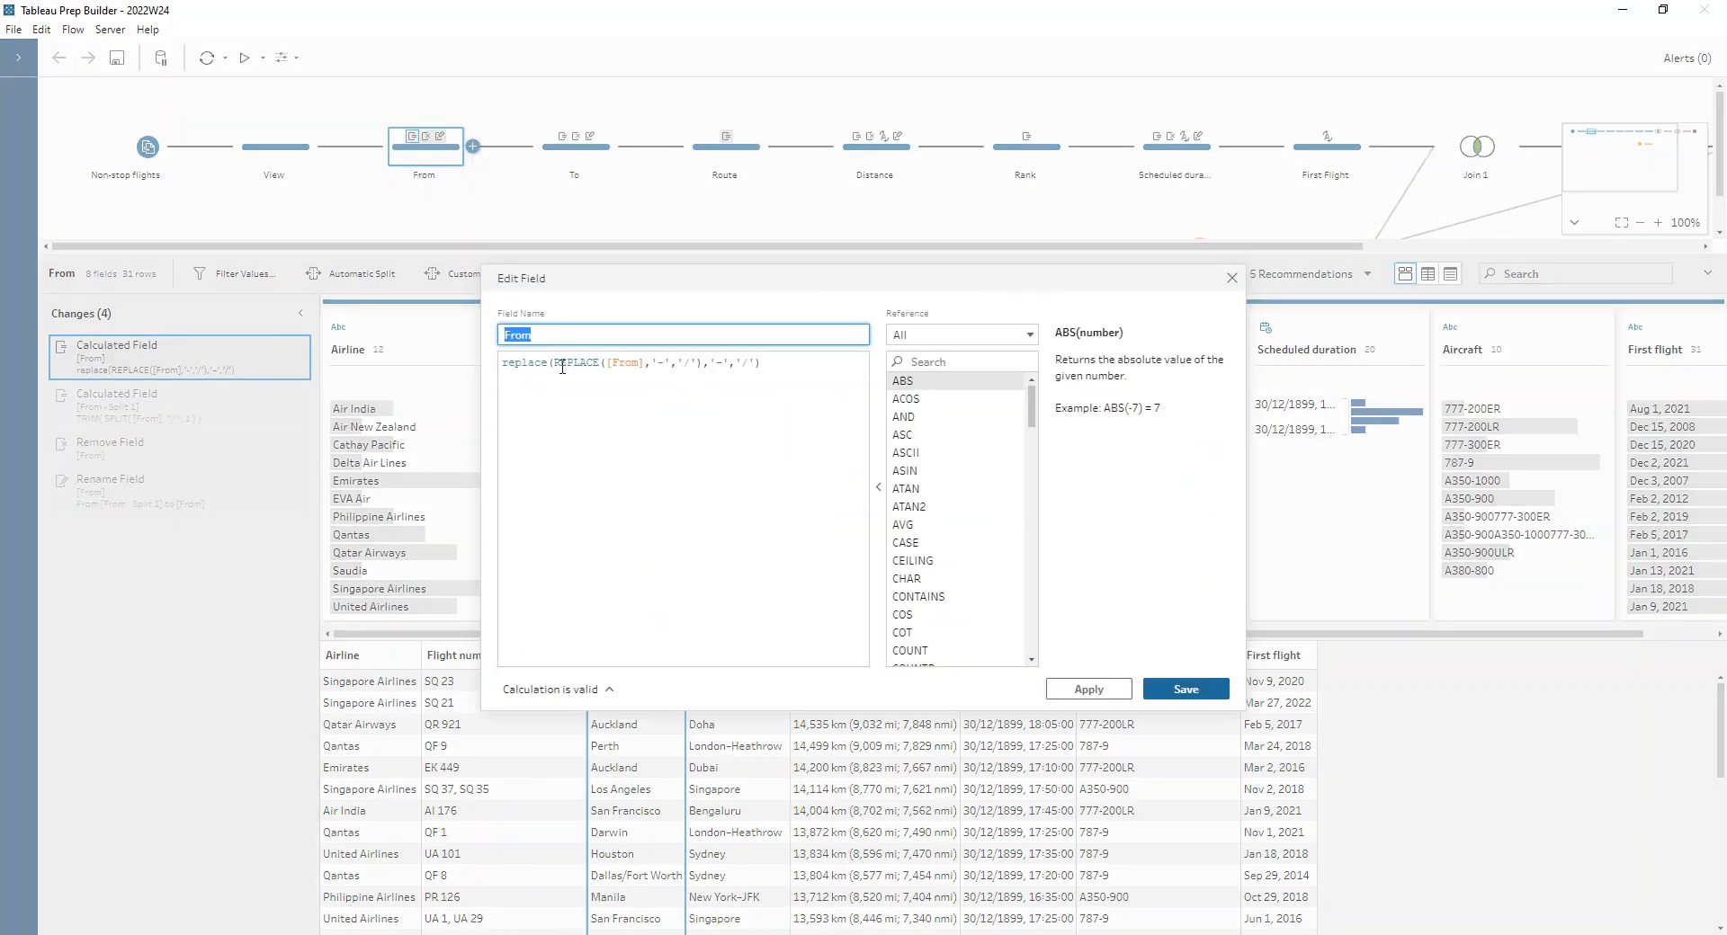
{"action": "double_click", "coordinate": [662, 363]}
{"action": "double_click", "coordinate": [717, 363]}
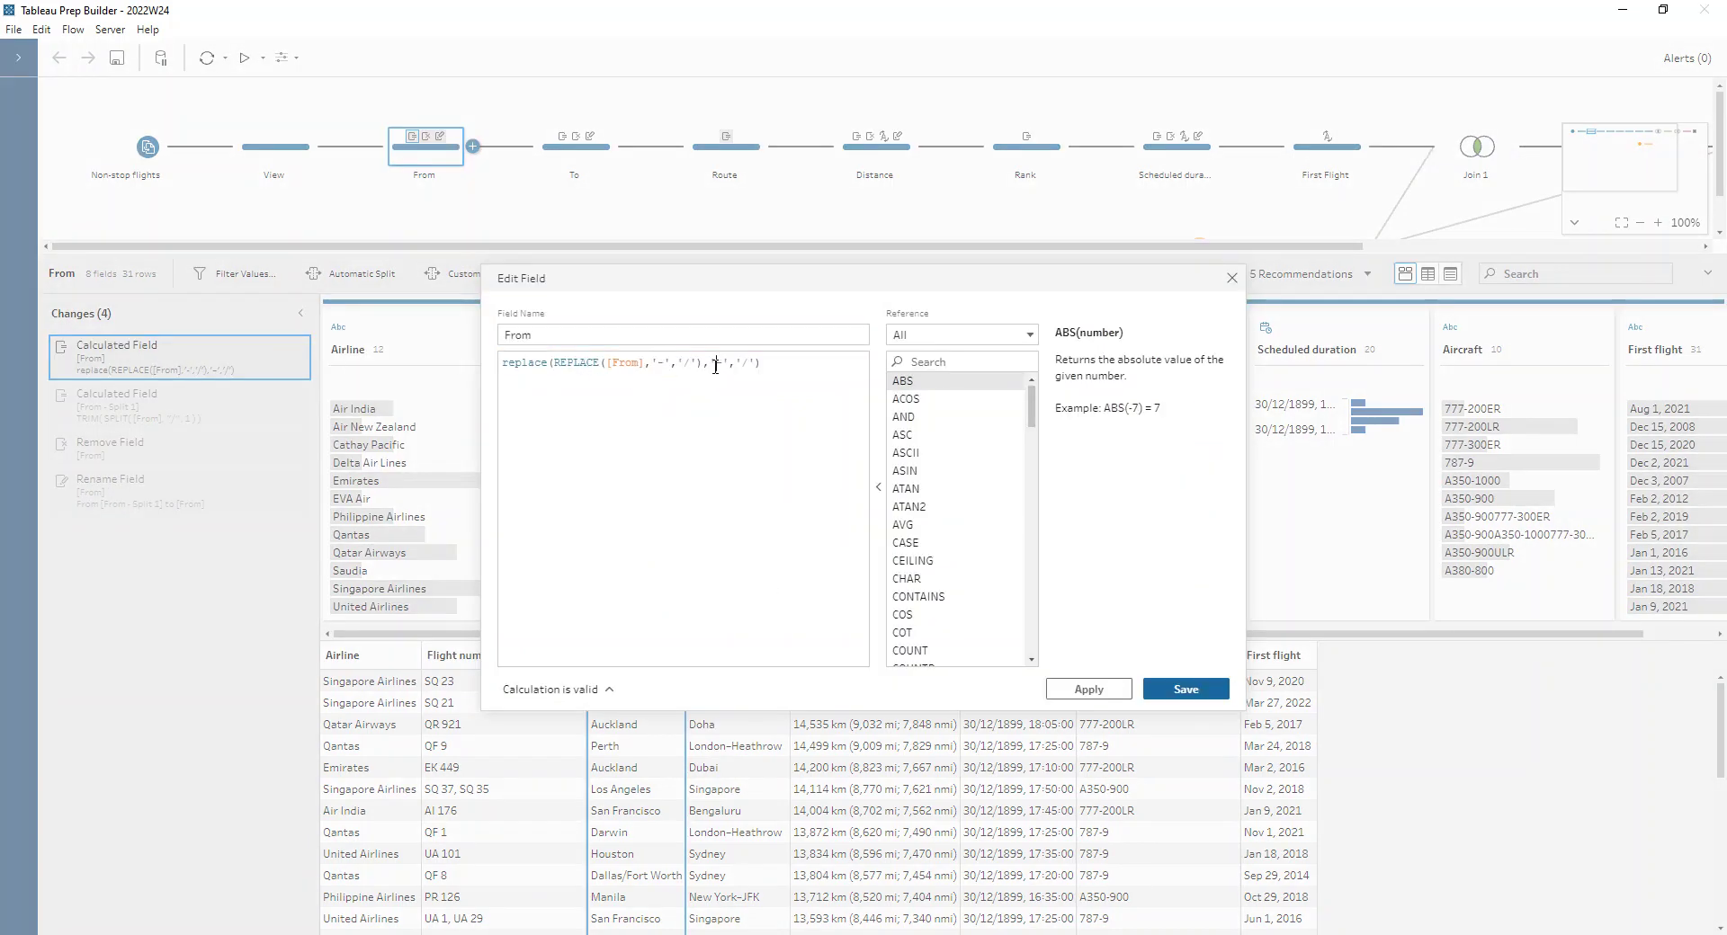
{"action": "key", "text": "End"}
{"action": "left_click", "coordinate": [1231, 279]}
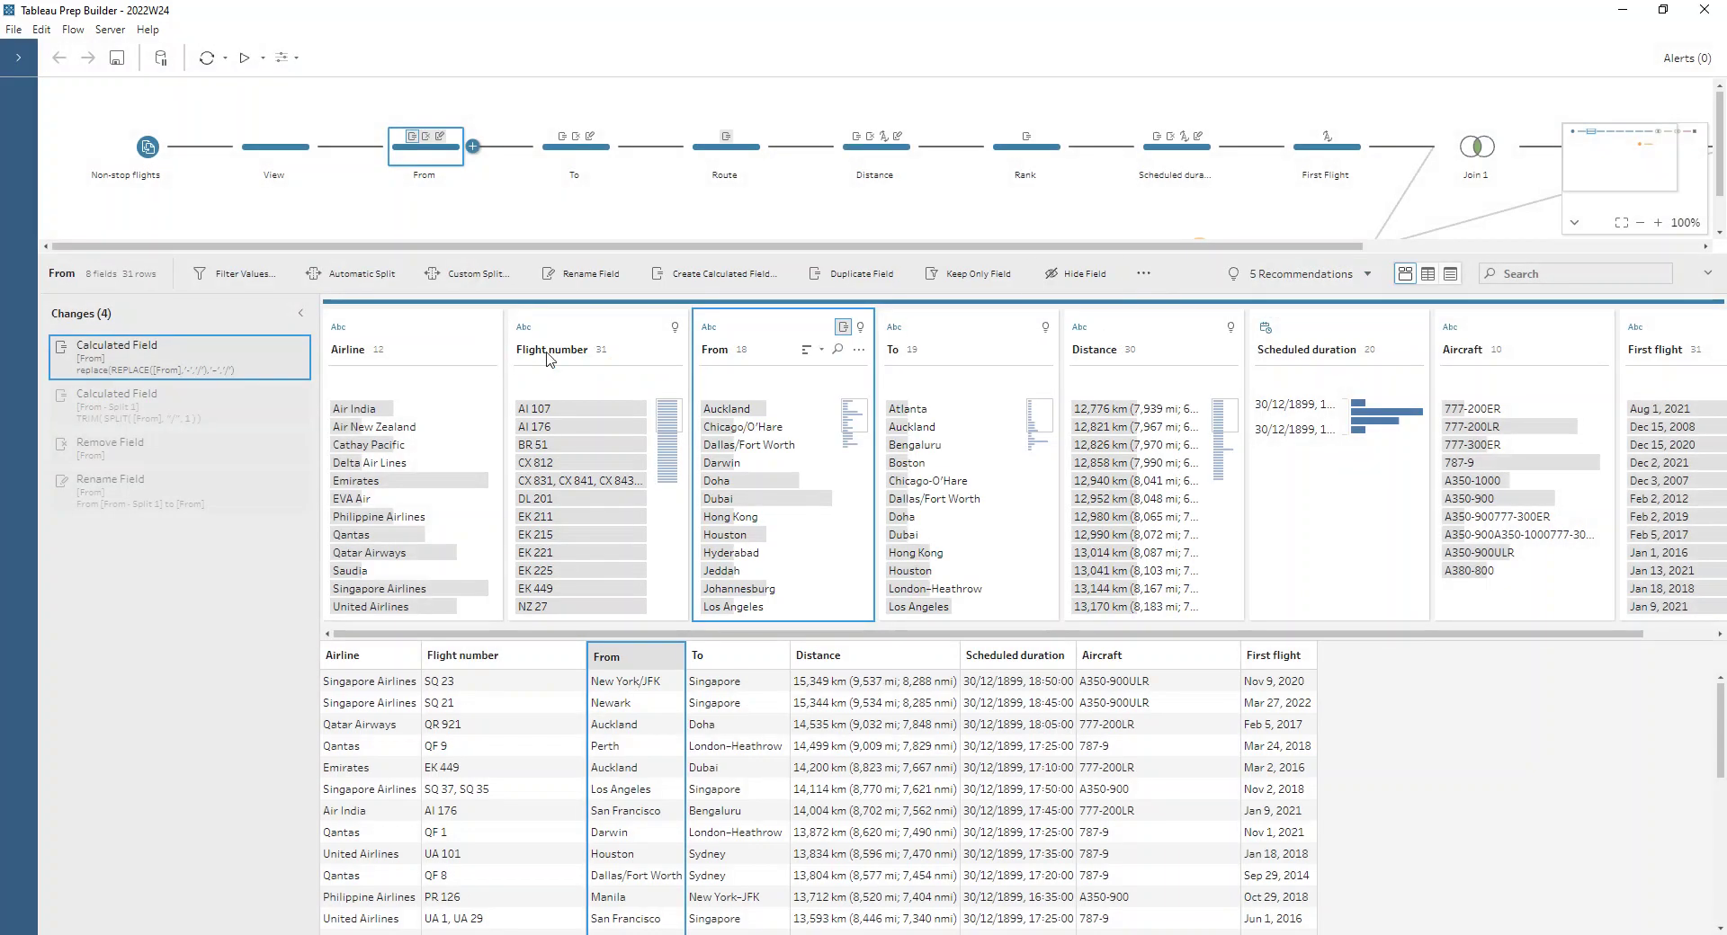
Try a custom split of the From values on the '/' separator.
{"action": "left_click", "coordinate": [862, 349]}
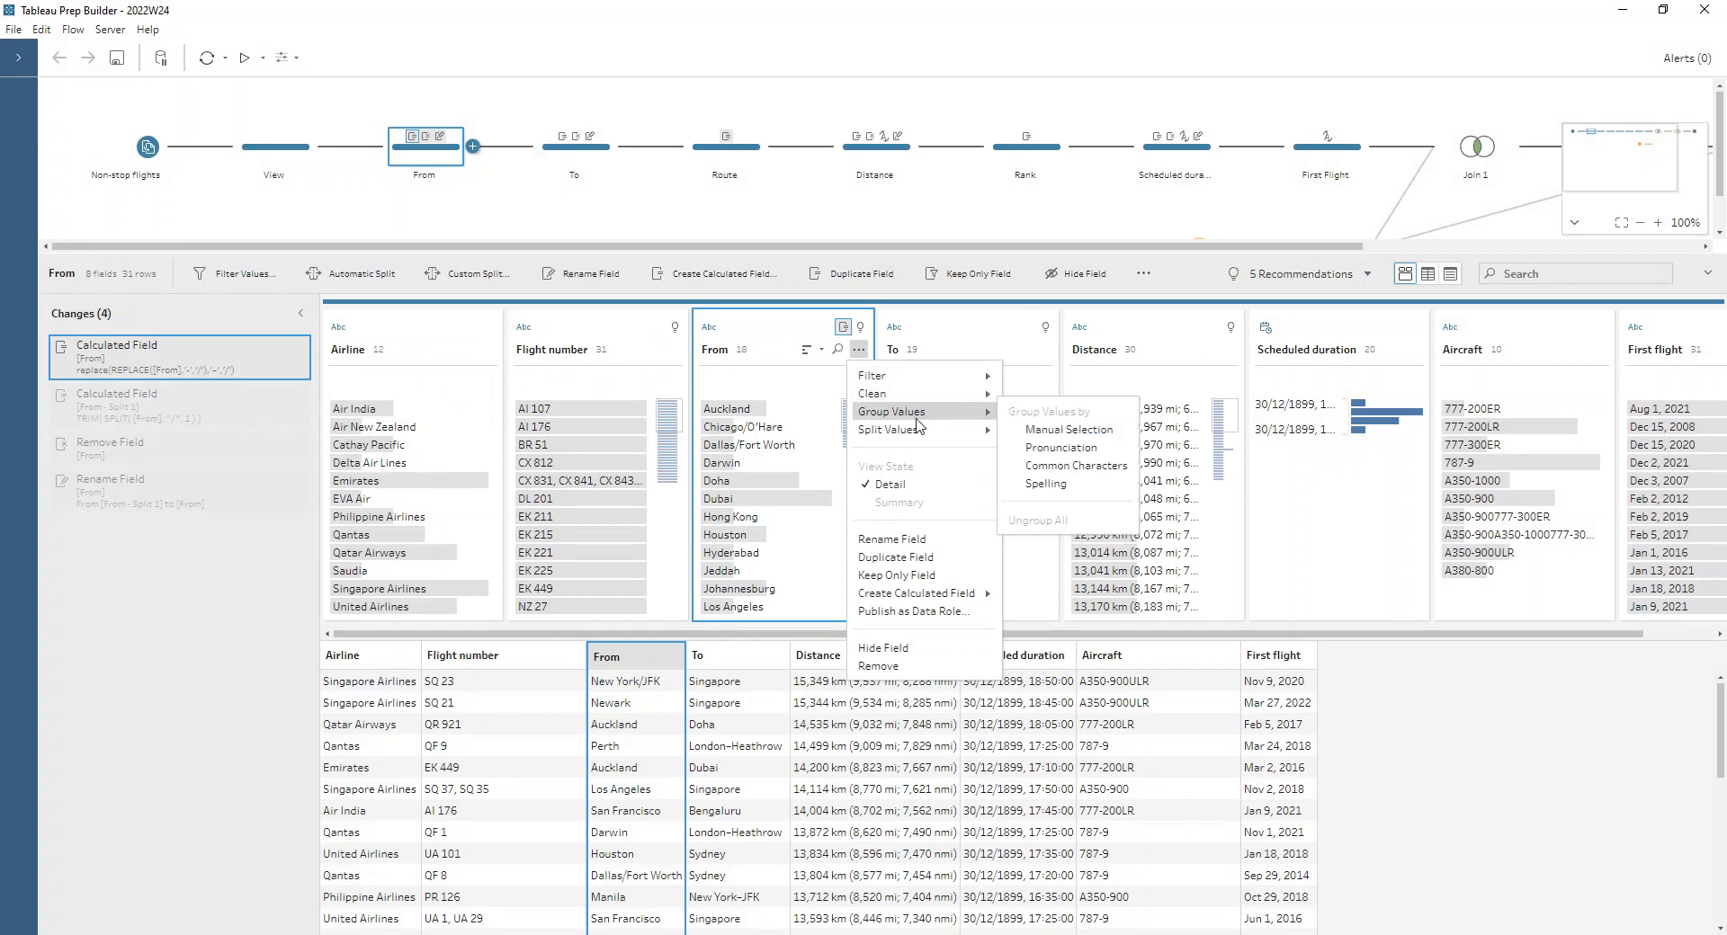
{"action": "mouse_move", "coordinate": [926, 432]}
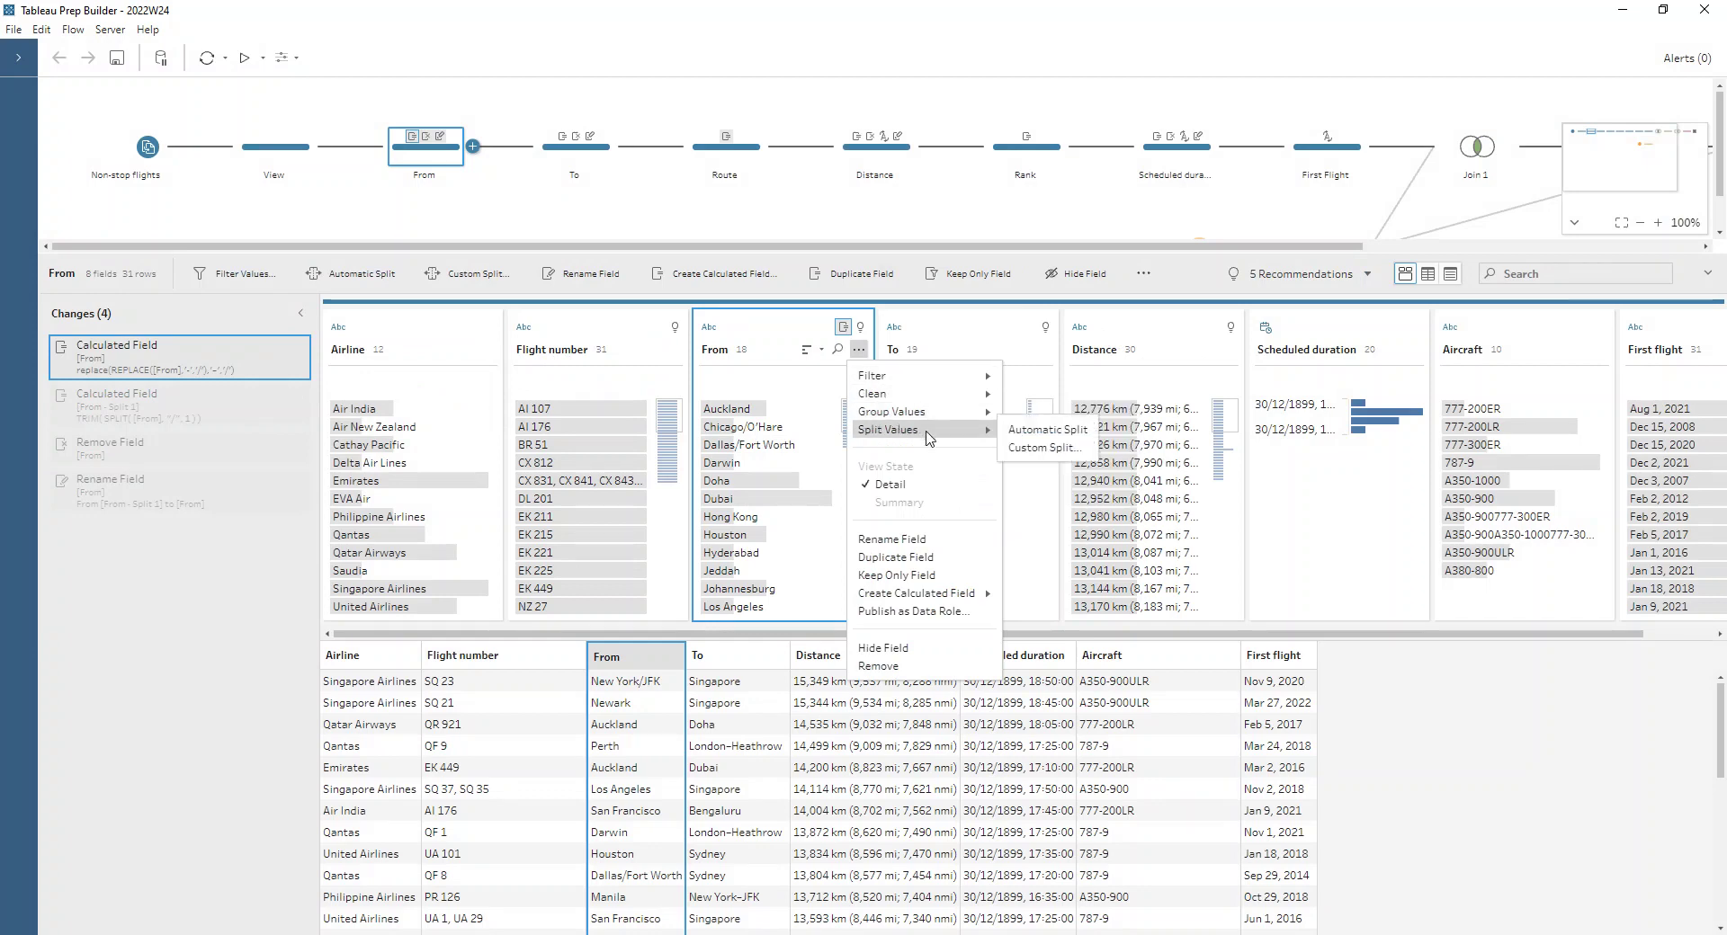
{"action": "left_click", "coordinate": [1031, 448]}
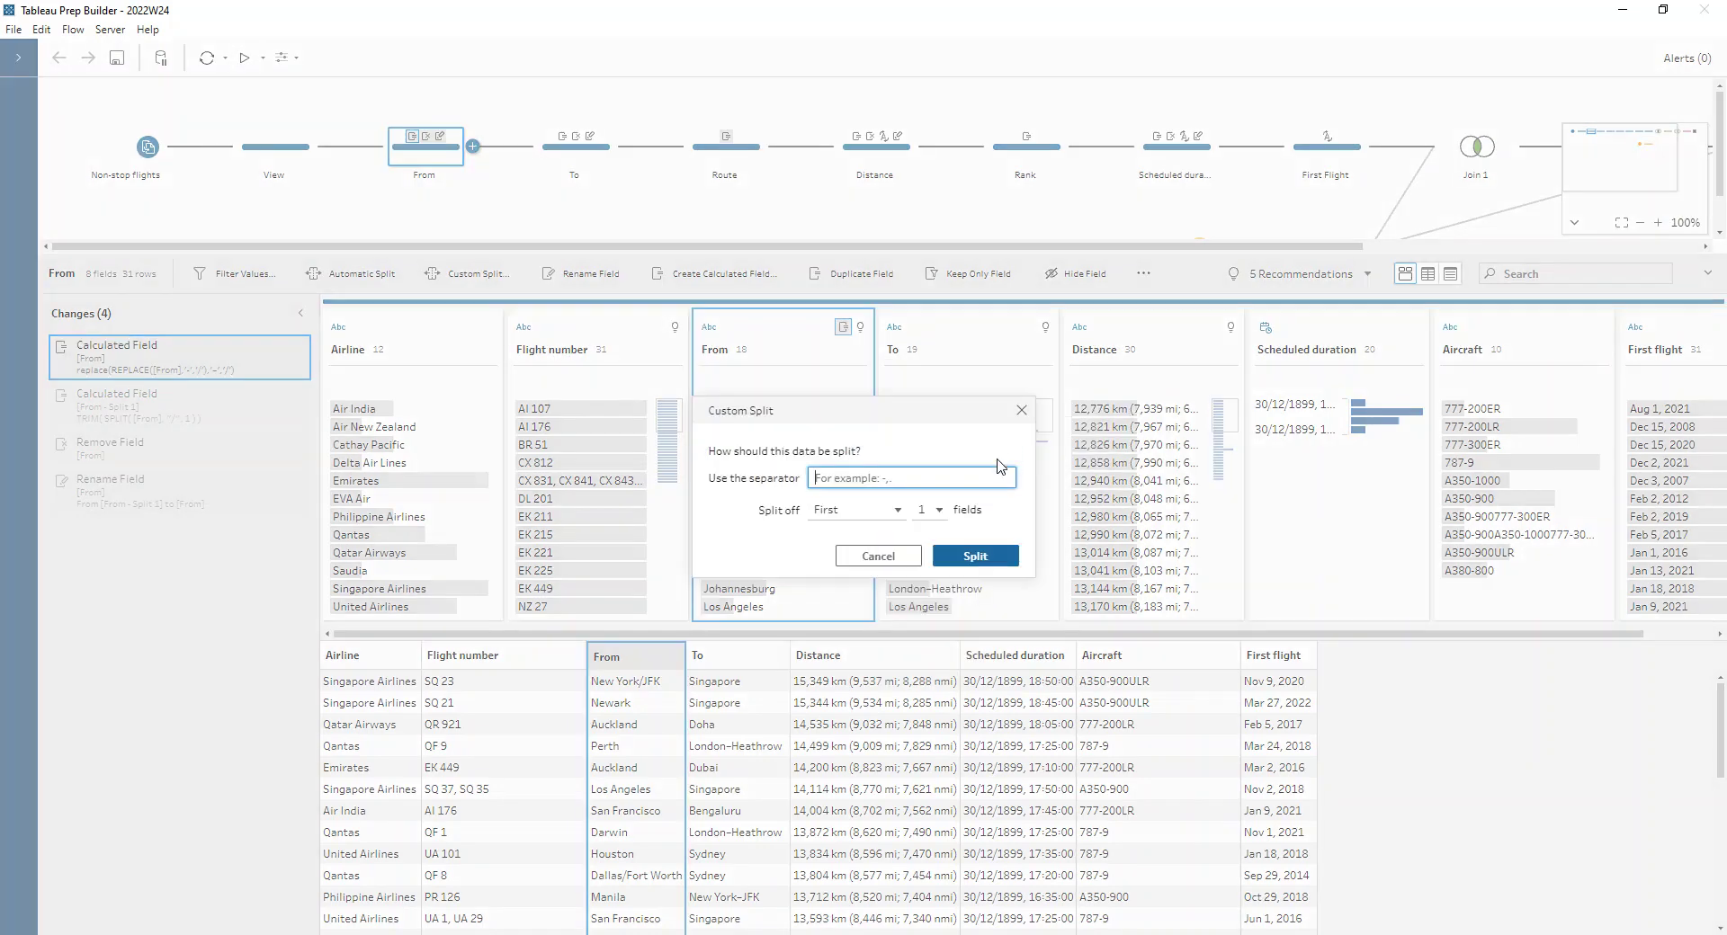
{"action": "type", "text": "/"}
Preview the Split, Remove and Rename changes that leave From holding only city names.
{"action": "left_click", "coordinate": [1020, 410]}
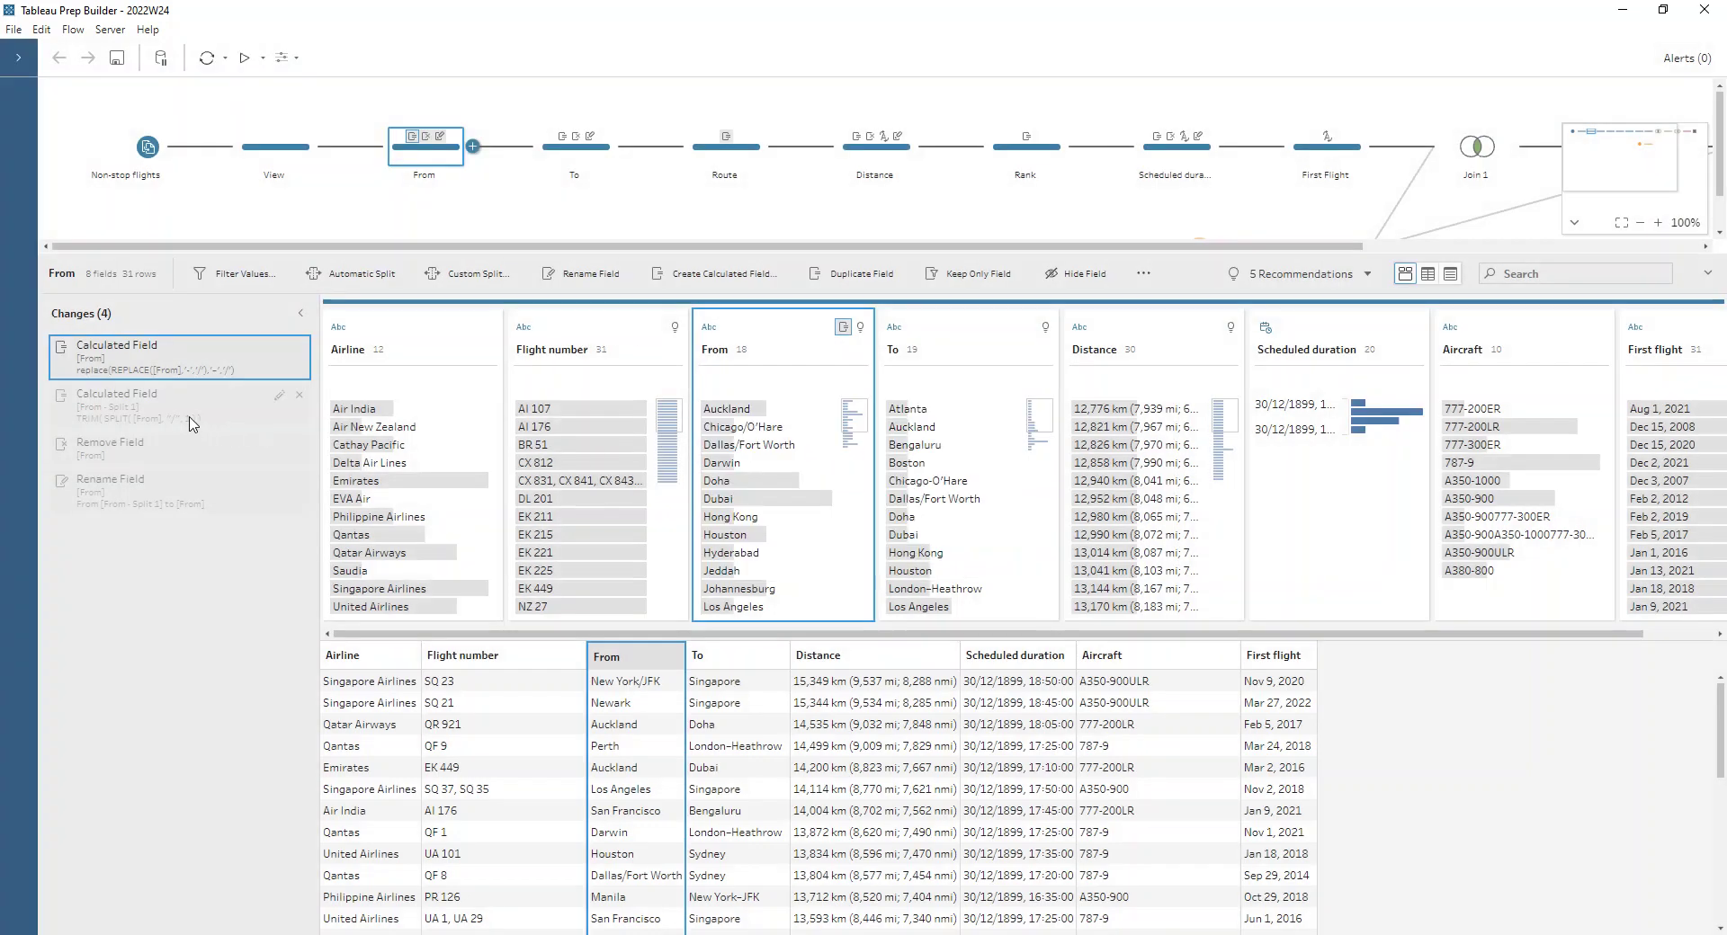
{"action": "left_click", "coordinate": [209, 409]}
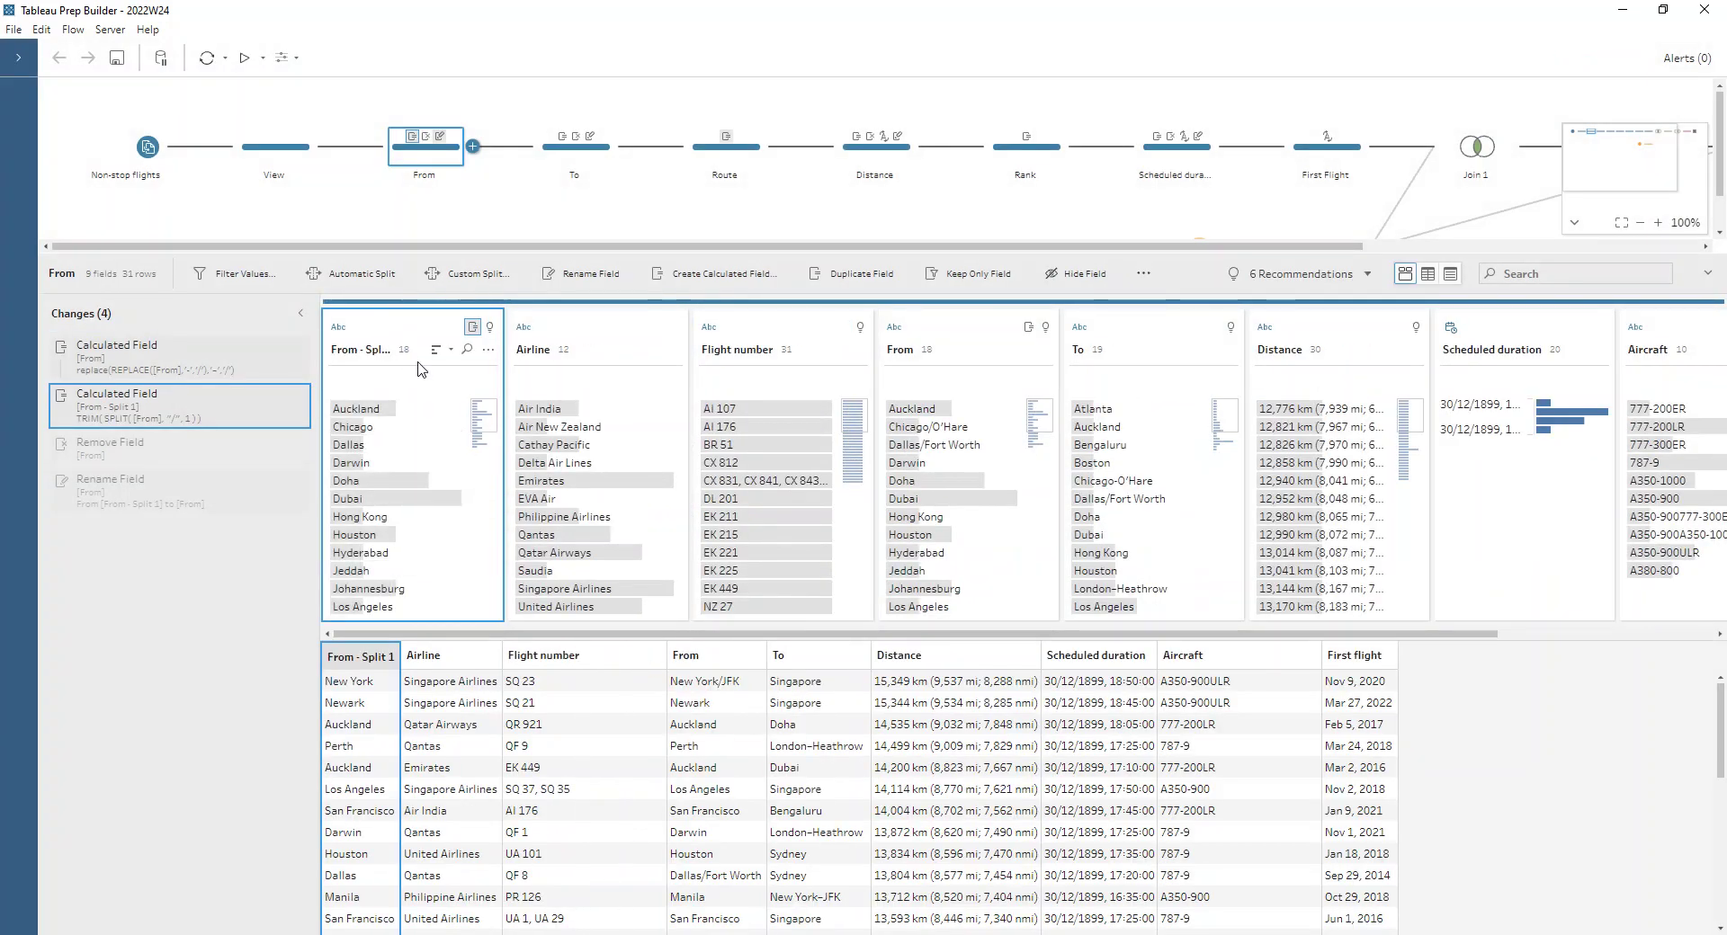
{"action": "left_click", "coordinate": [106, 459]}
{"action": "left_click", "coordinate": [198, 490]}
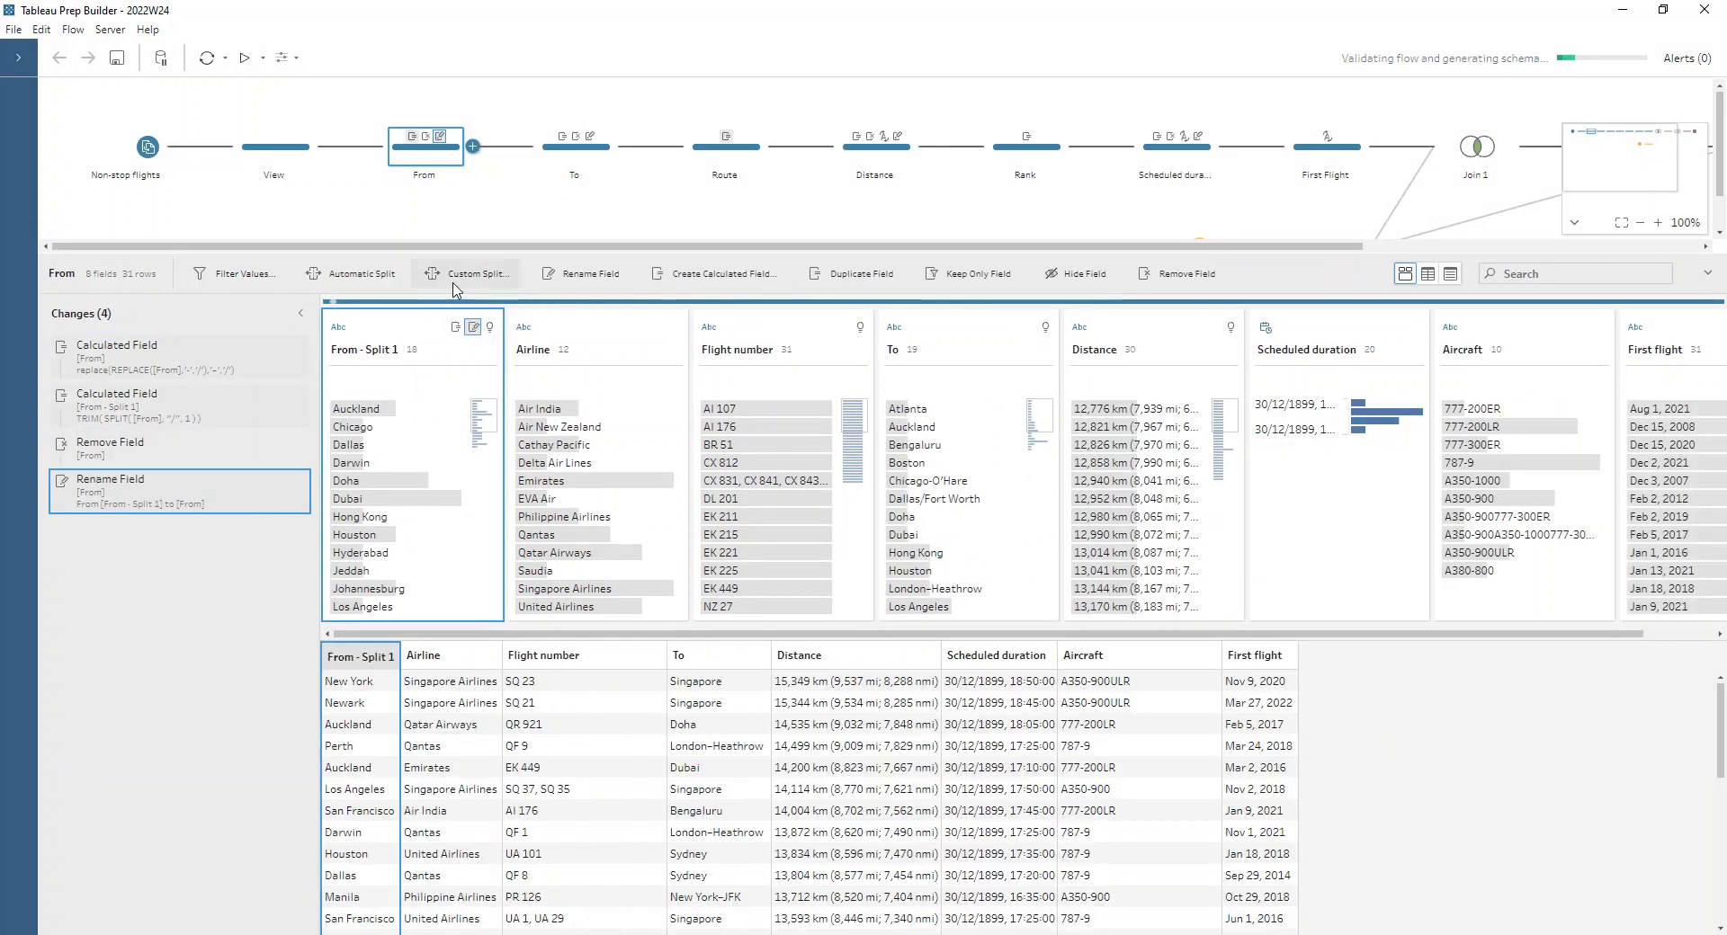
{"action": "left_click", "coordinate": [567, 164]}
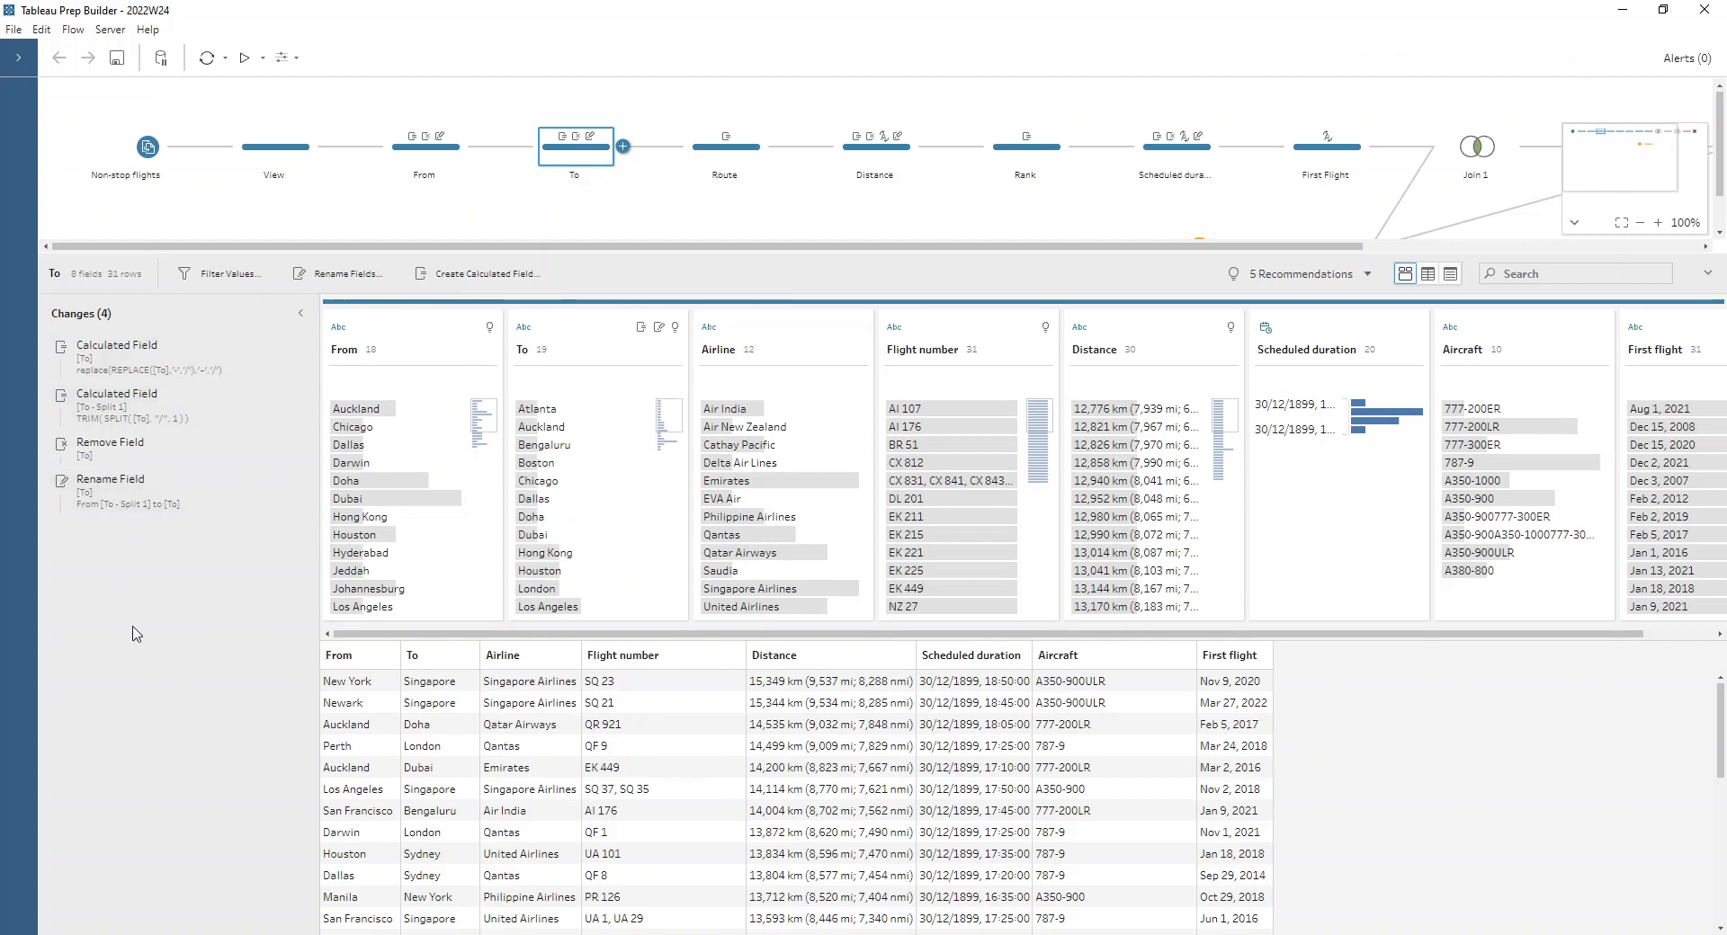
Review the Route step's [From]+" - "+[To] formula unchanged, then move to the Distance step.
{"action": "left_click", "coordinate": [701, 164]}
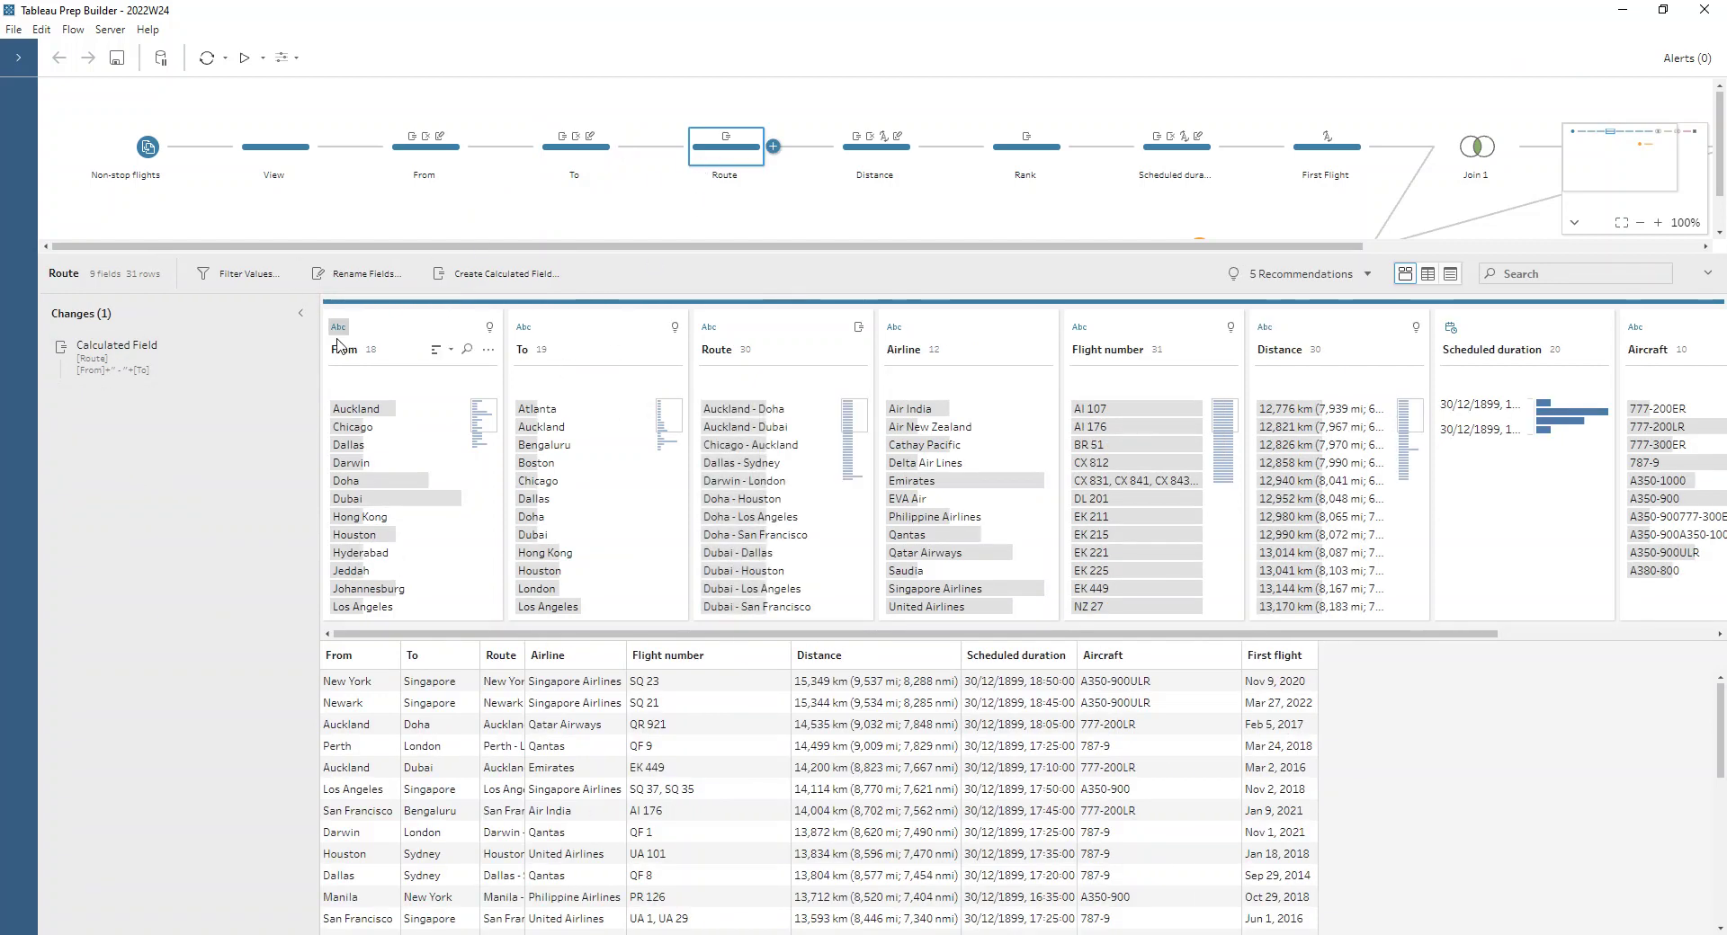
{"action": "double_click", "coordinate": [280, 355]}
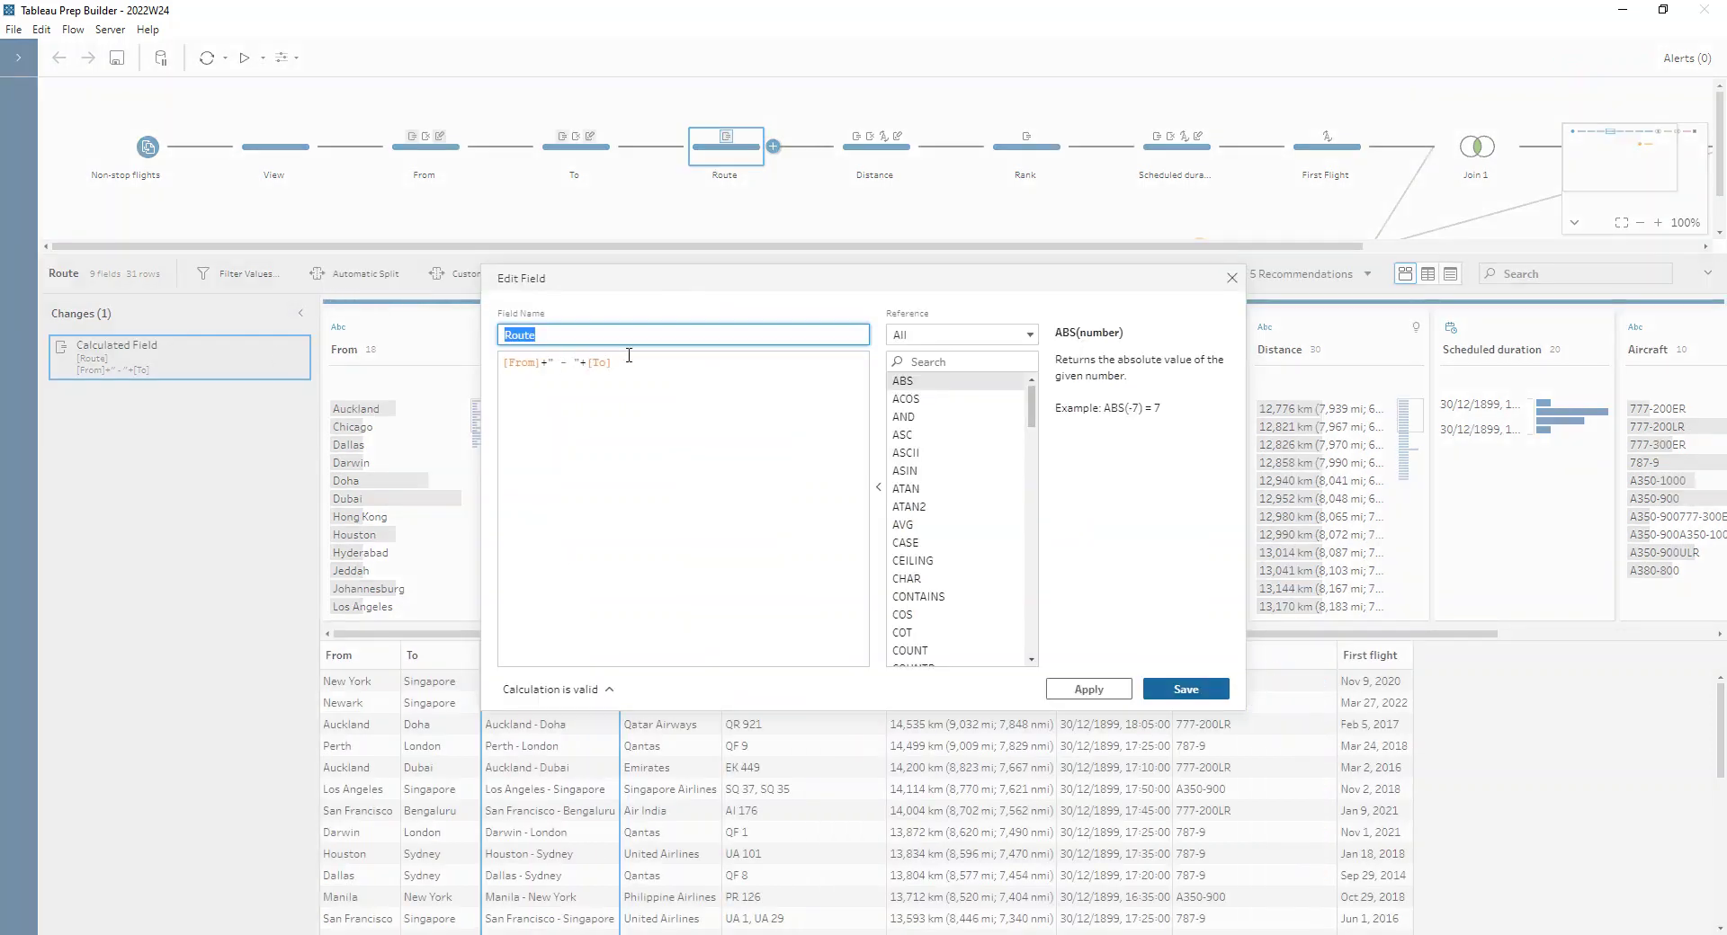
{"action": "left_click", "coordinate": [1231, 278]}
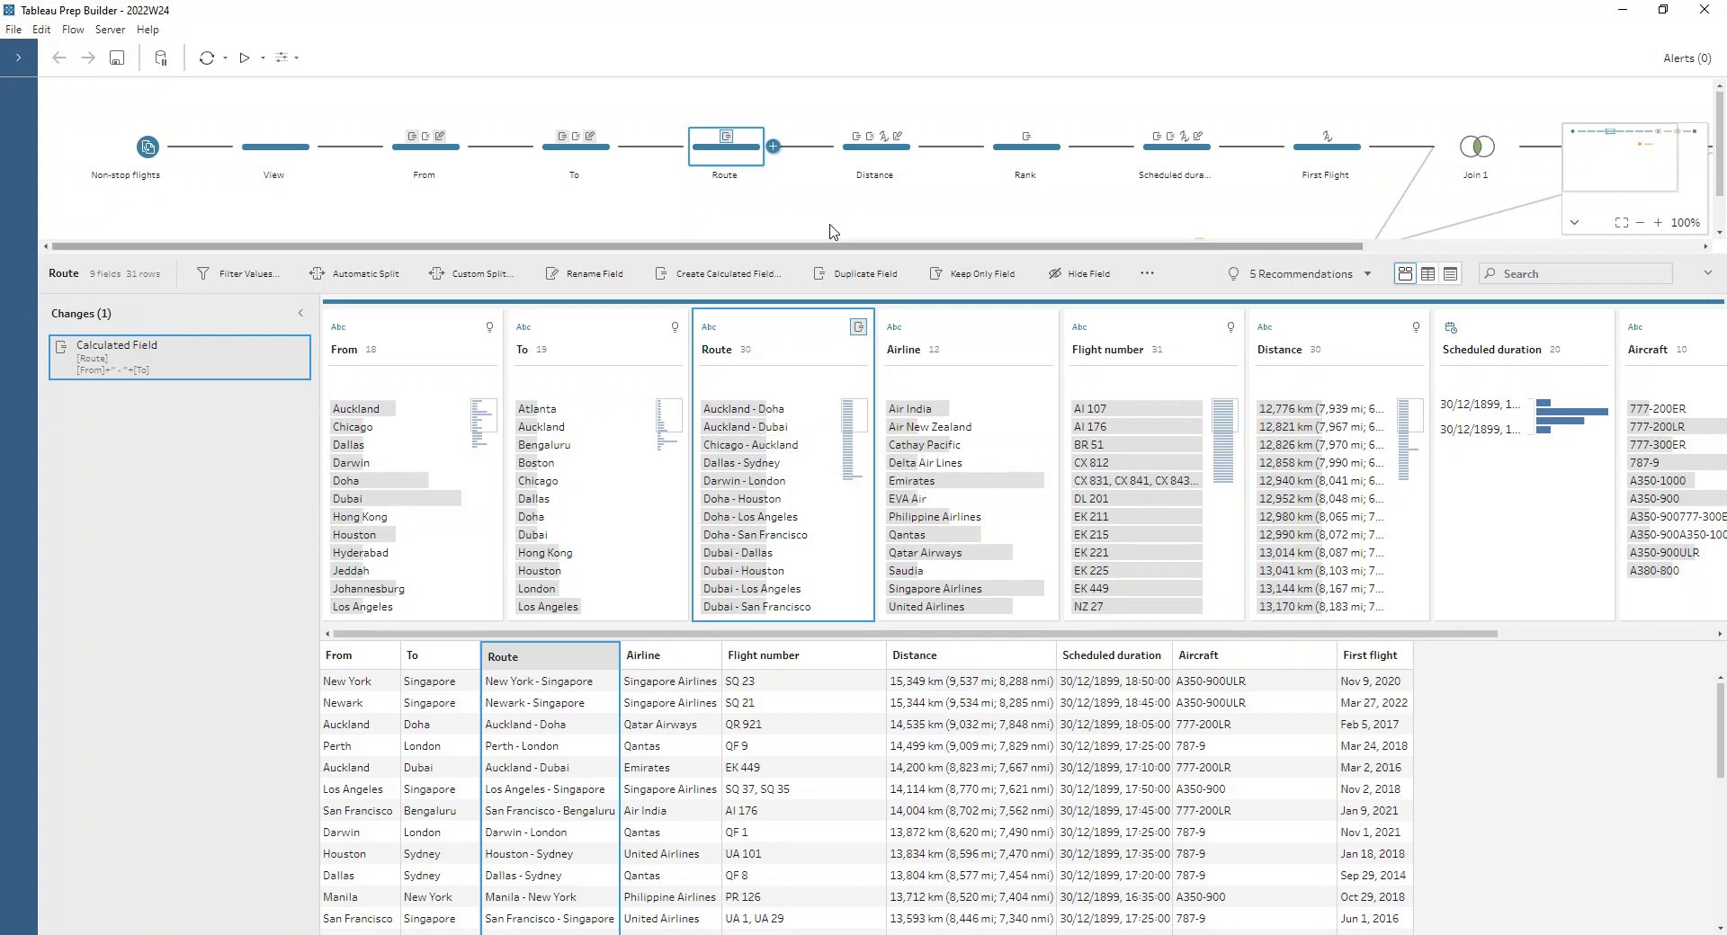
{"action": "left_click", "coordinate": [868, 163]}
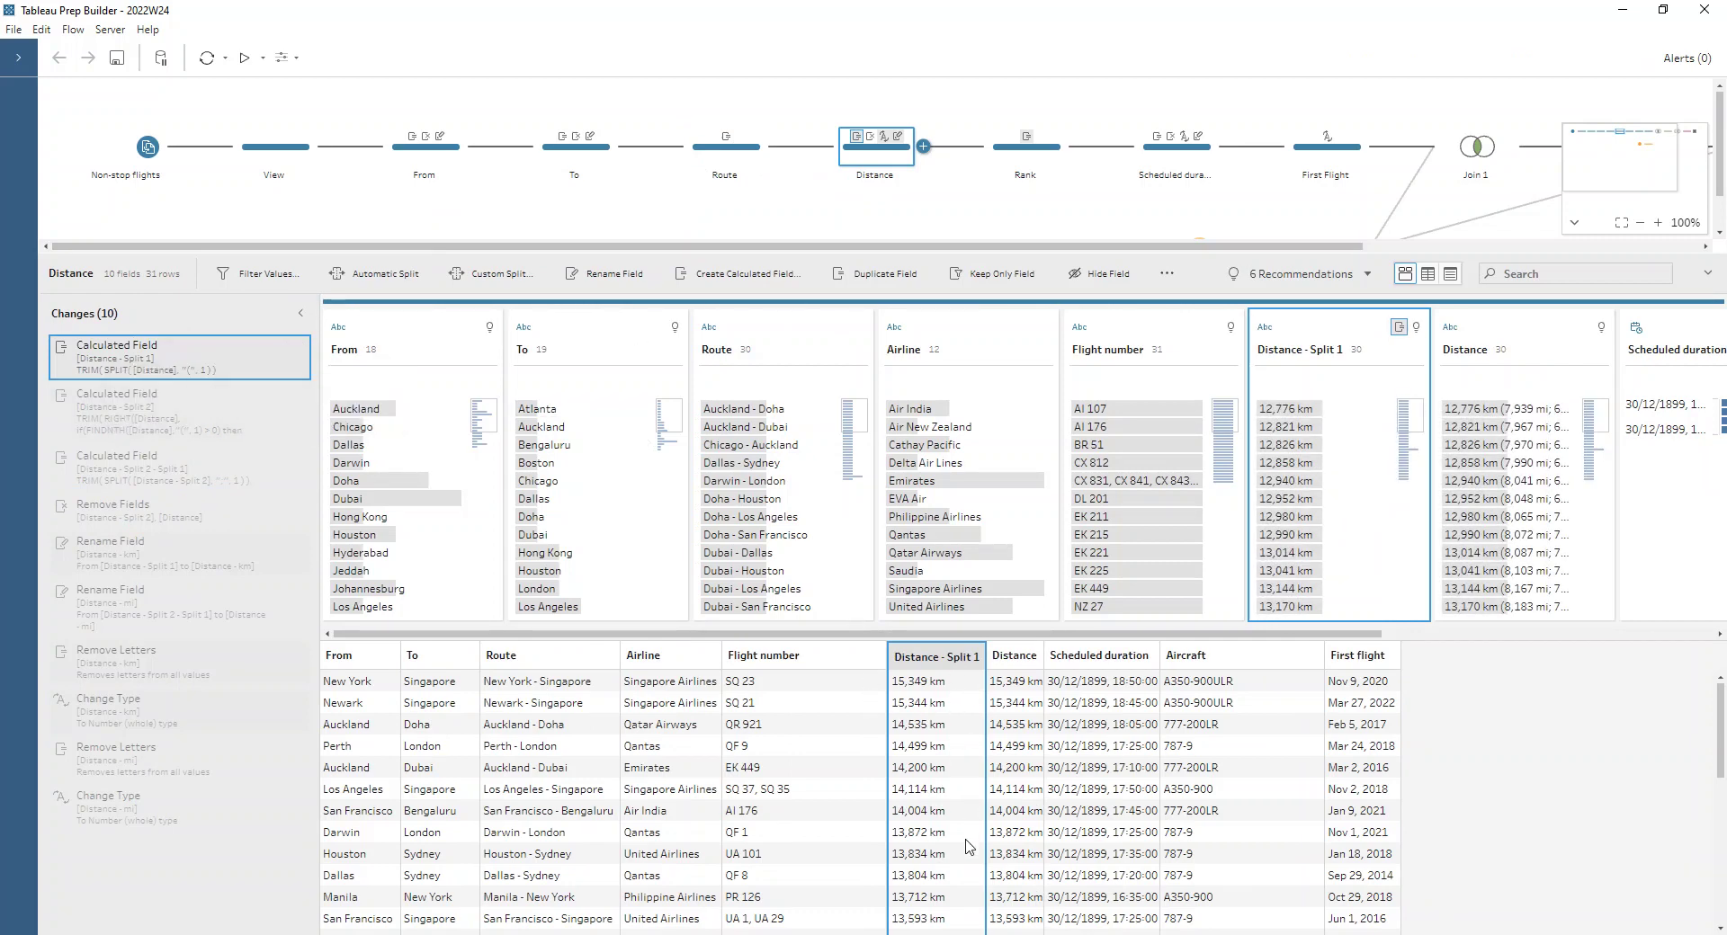
Review the Distance splits and data type, ending at whole-number Distance - mi and Distance - km.
{"action": "left_click", "coordinate": [189, 412]}
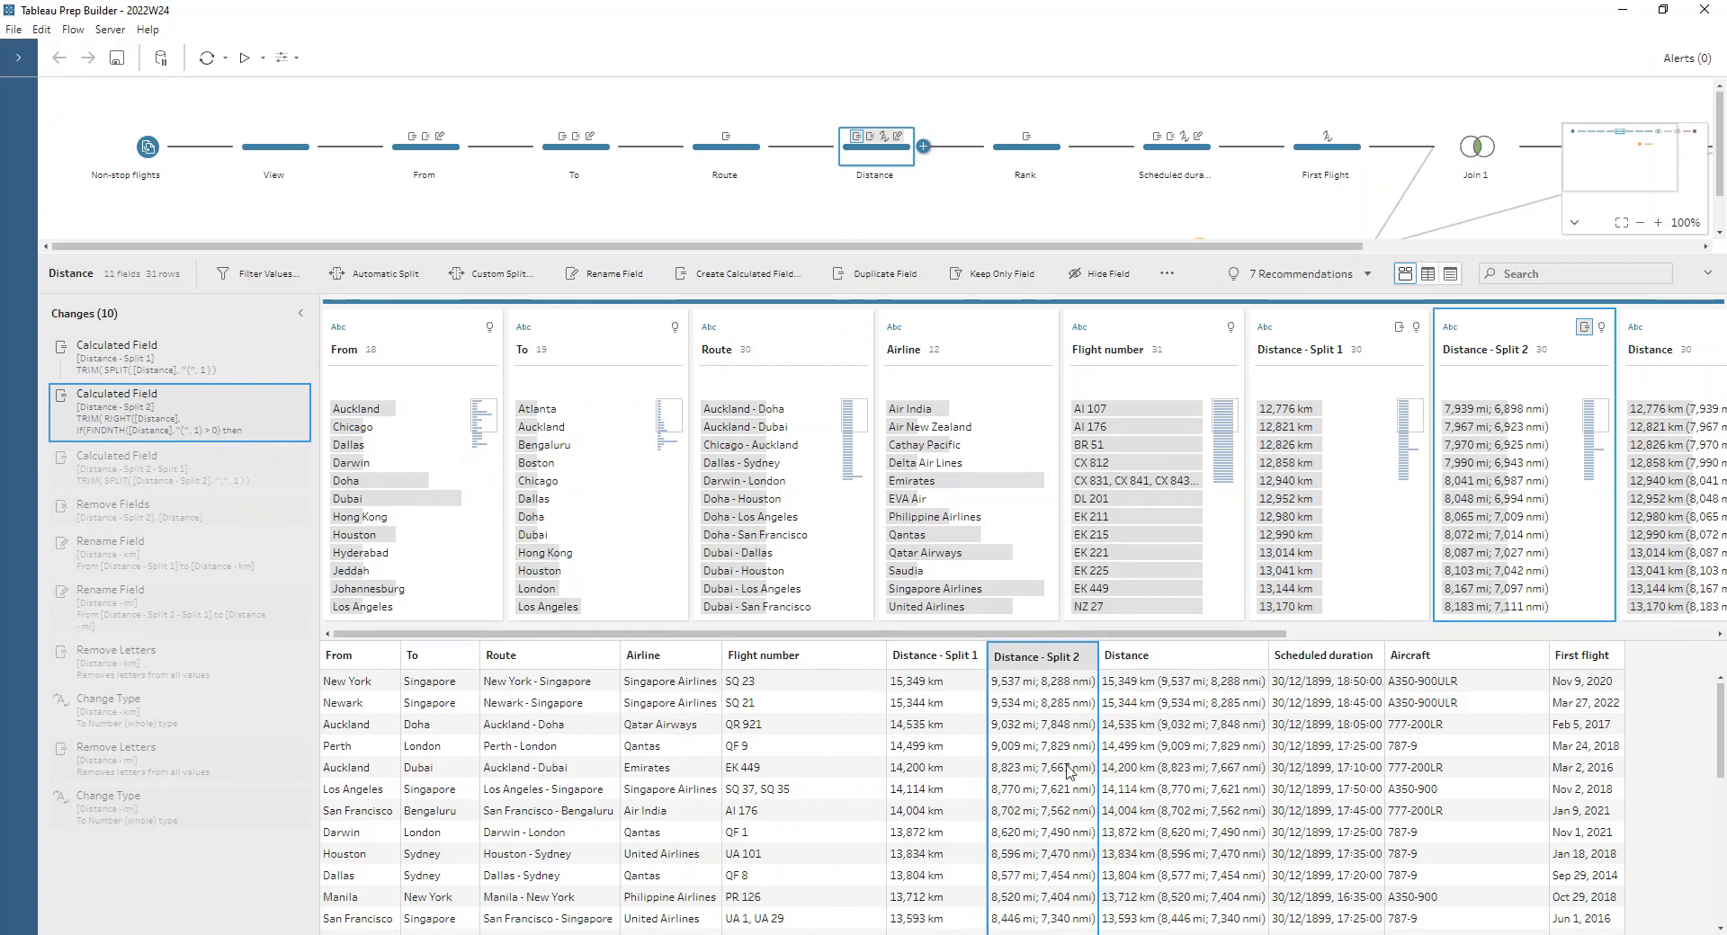
{"action": "left_click", "coordinate": [196, 469]}
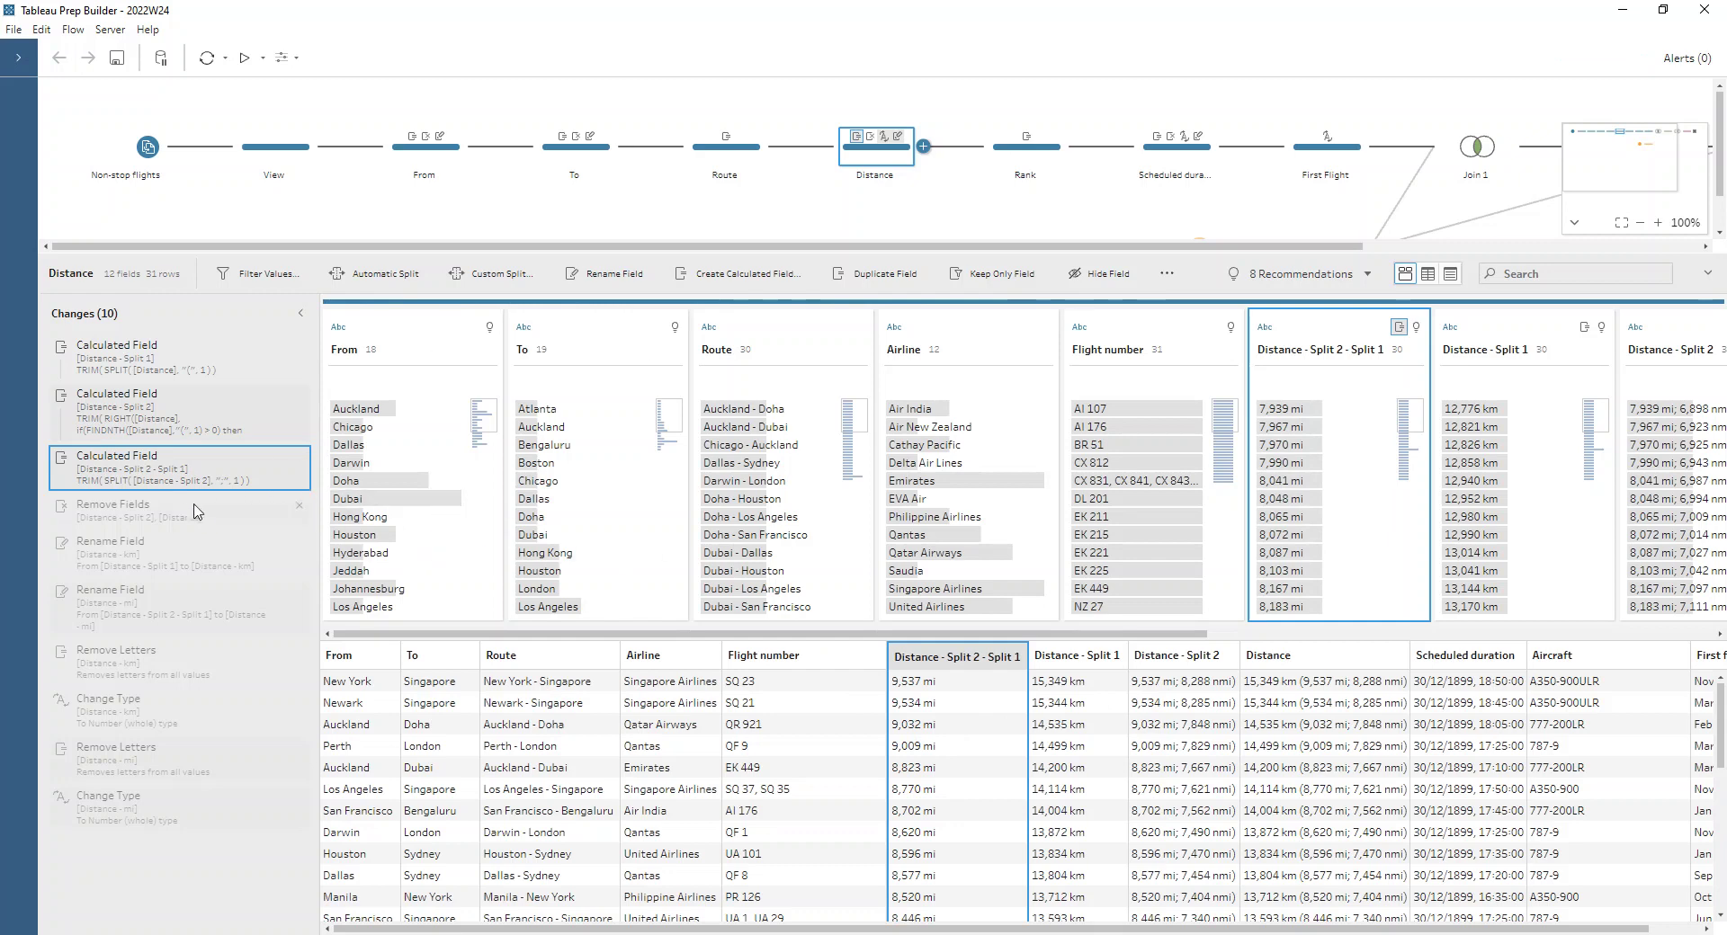
{"action": "left_click", "coordinate": [1415, 350]}
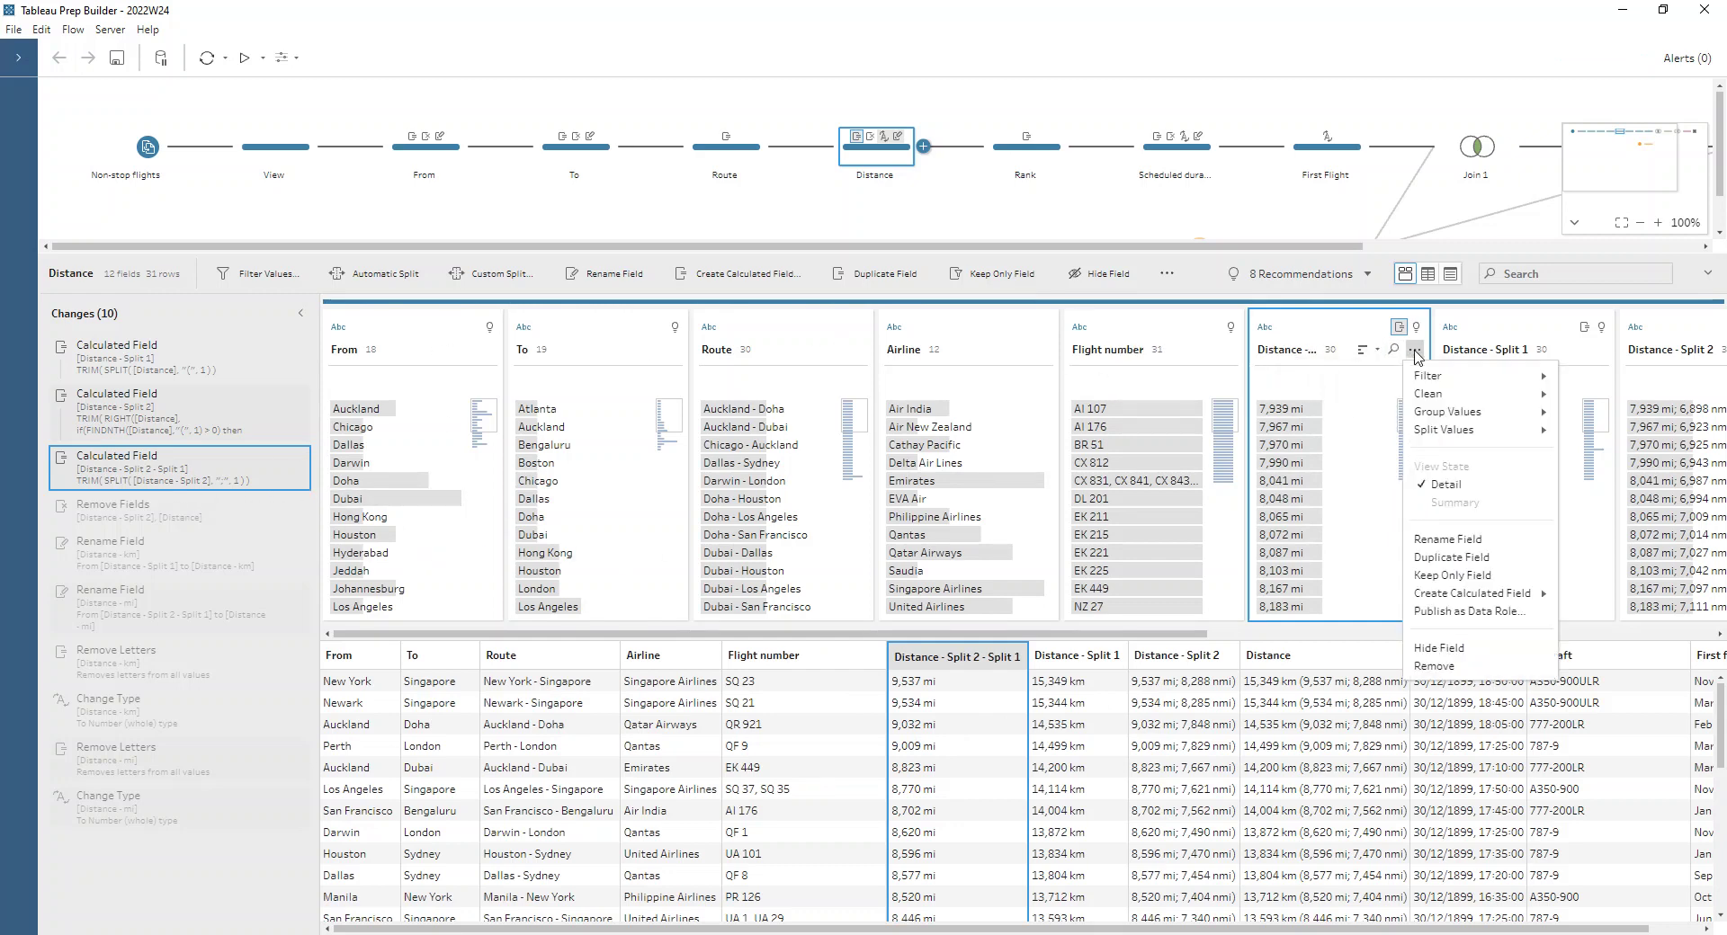
{"action": "mouse_move", "coordinate": [1440, 393]}
{"action": "left_click", "coordinate": [1266, 331]}
{"action": "left_click", "coordinate": [1265, 329]}
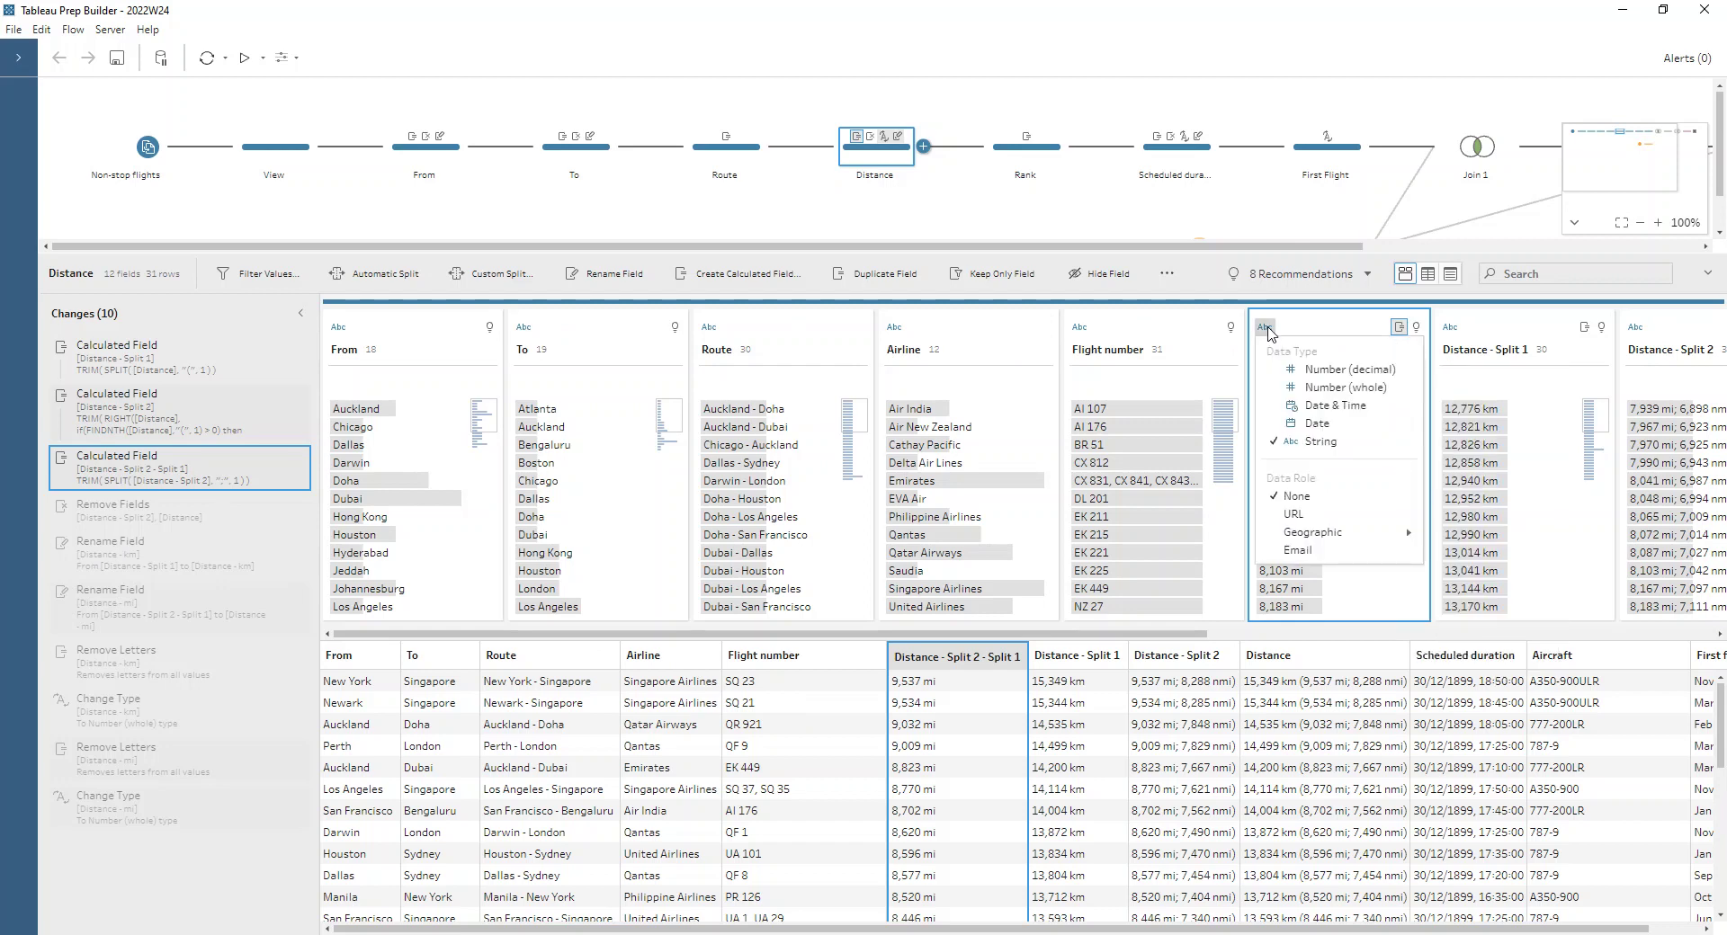
{"action": "left_click", "coordinate": [1266, 329]}
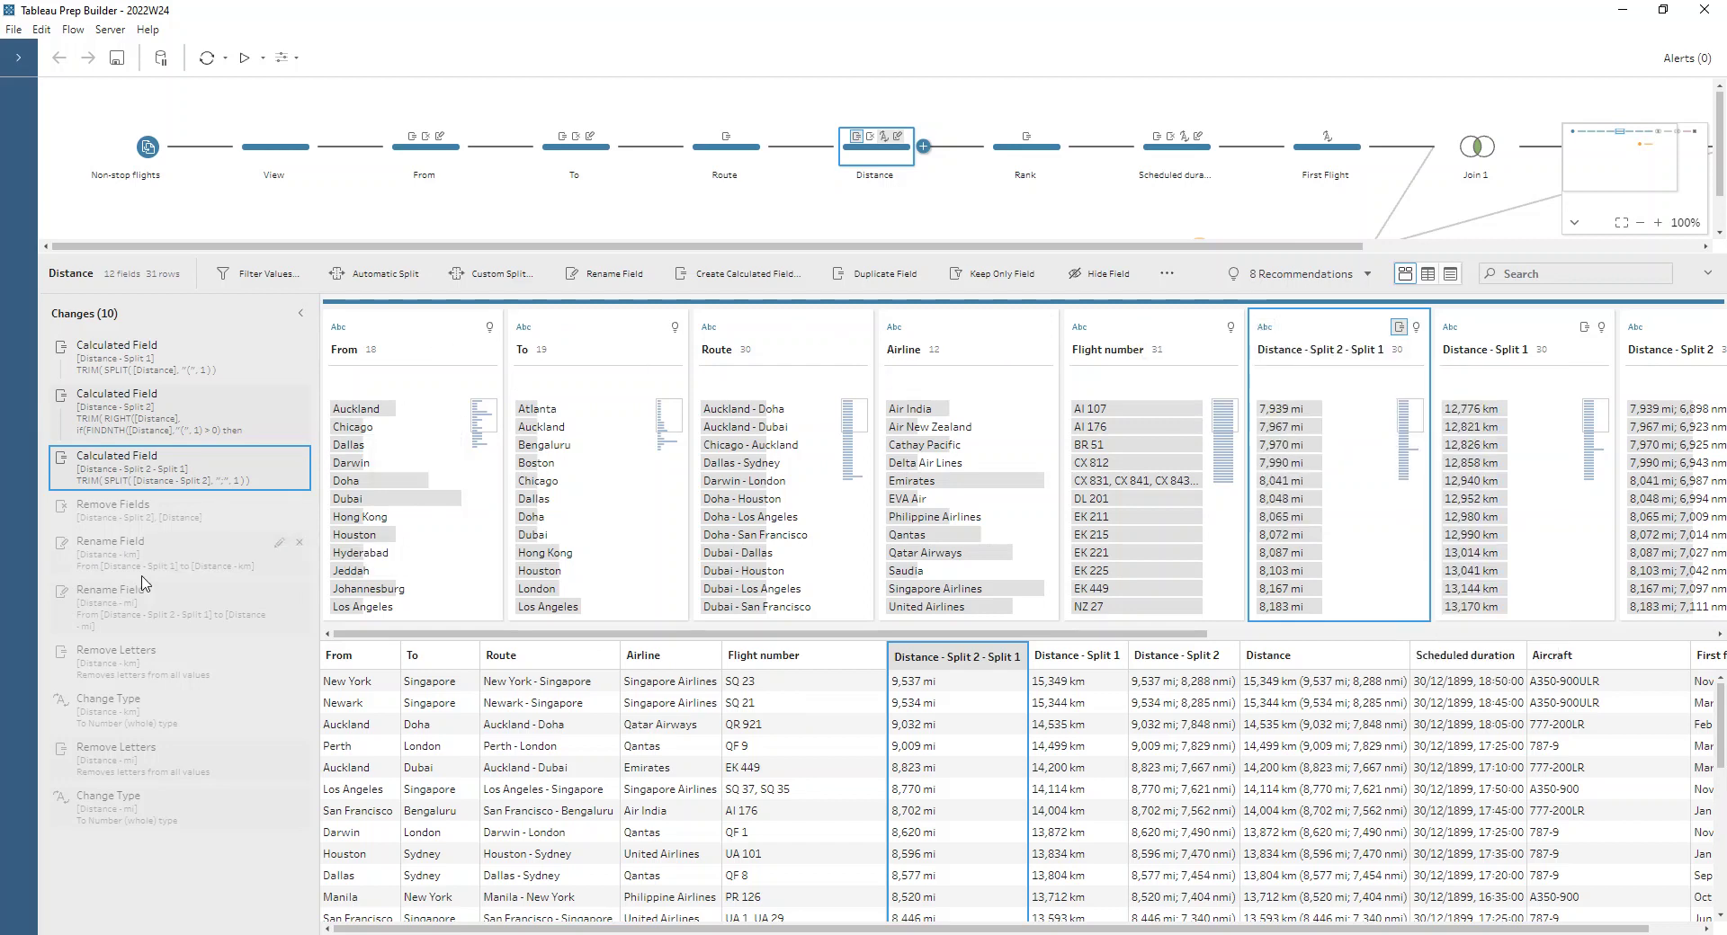
{"action": "left_click", "coordinate": [151, 833]}
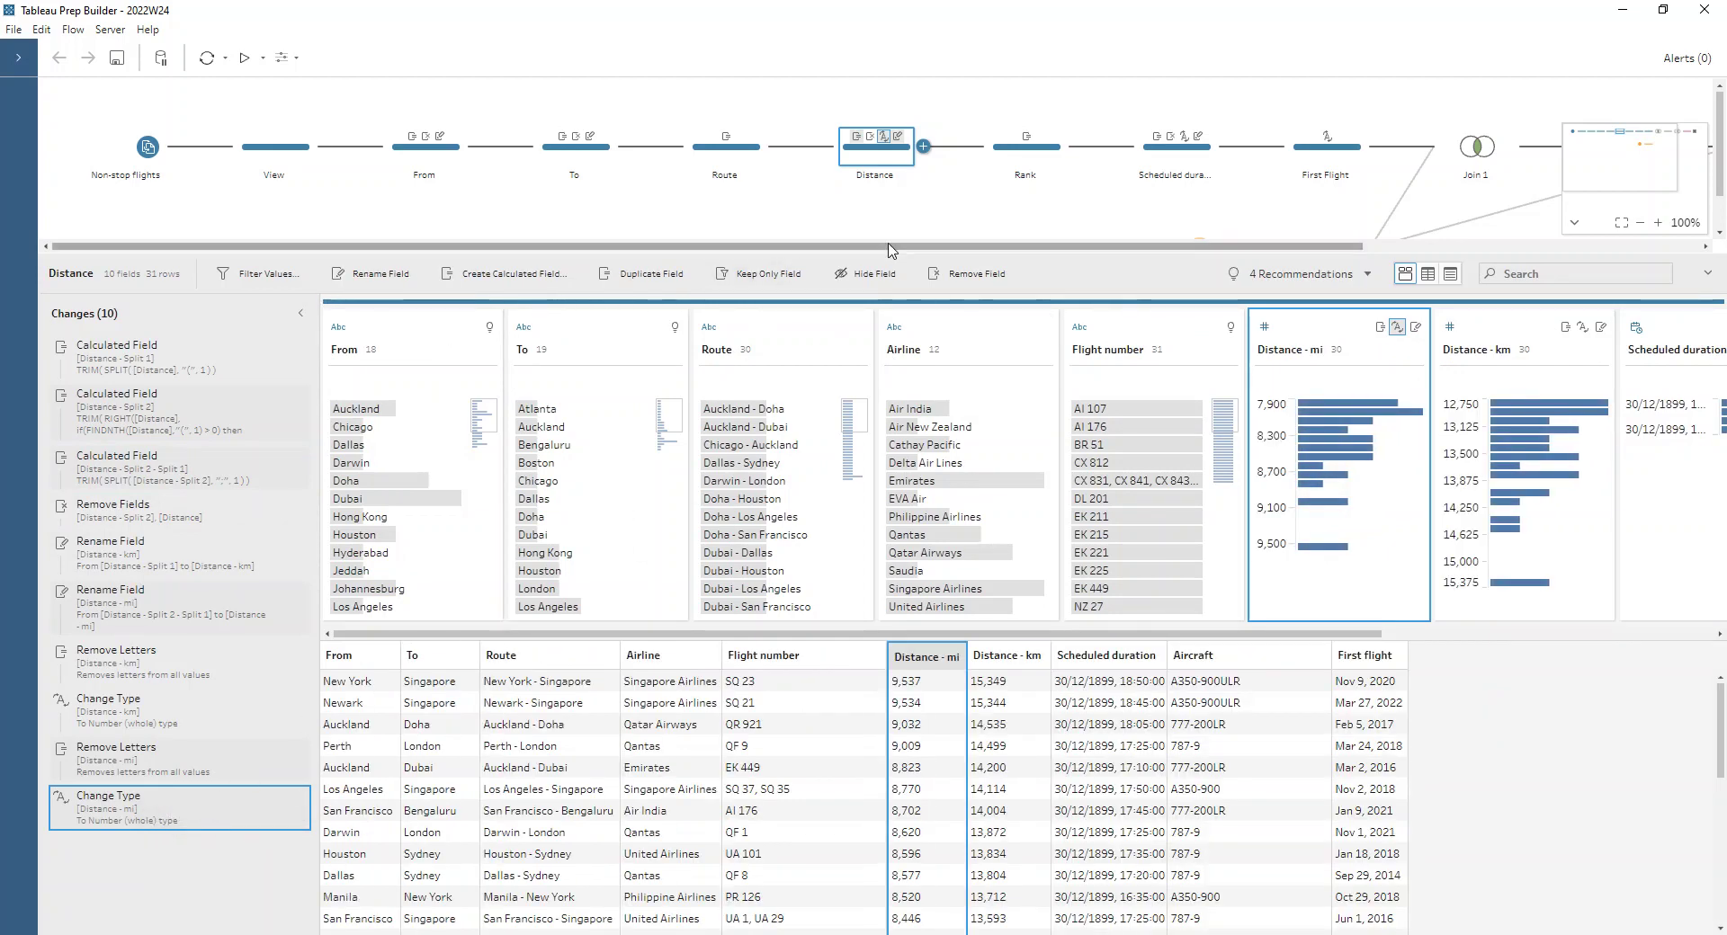
{"action": "scroll", "coordinate": [891, 247], "scroll_direction": "right", "scroll_amount": 3}
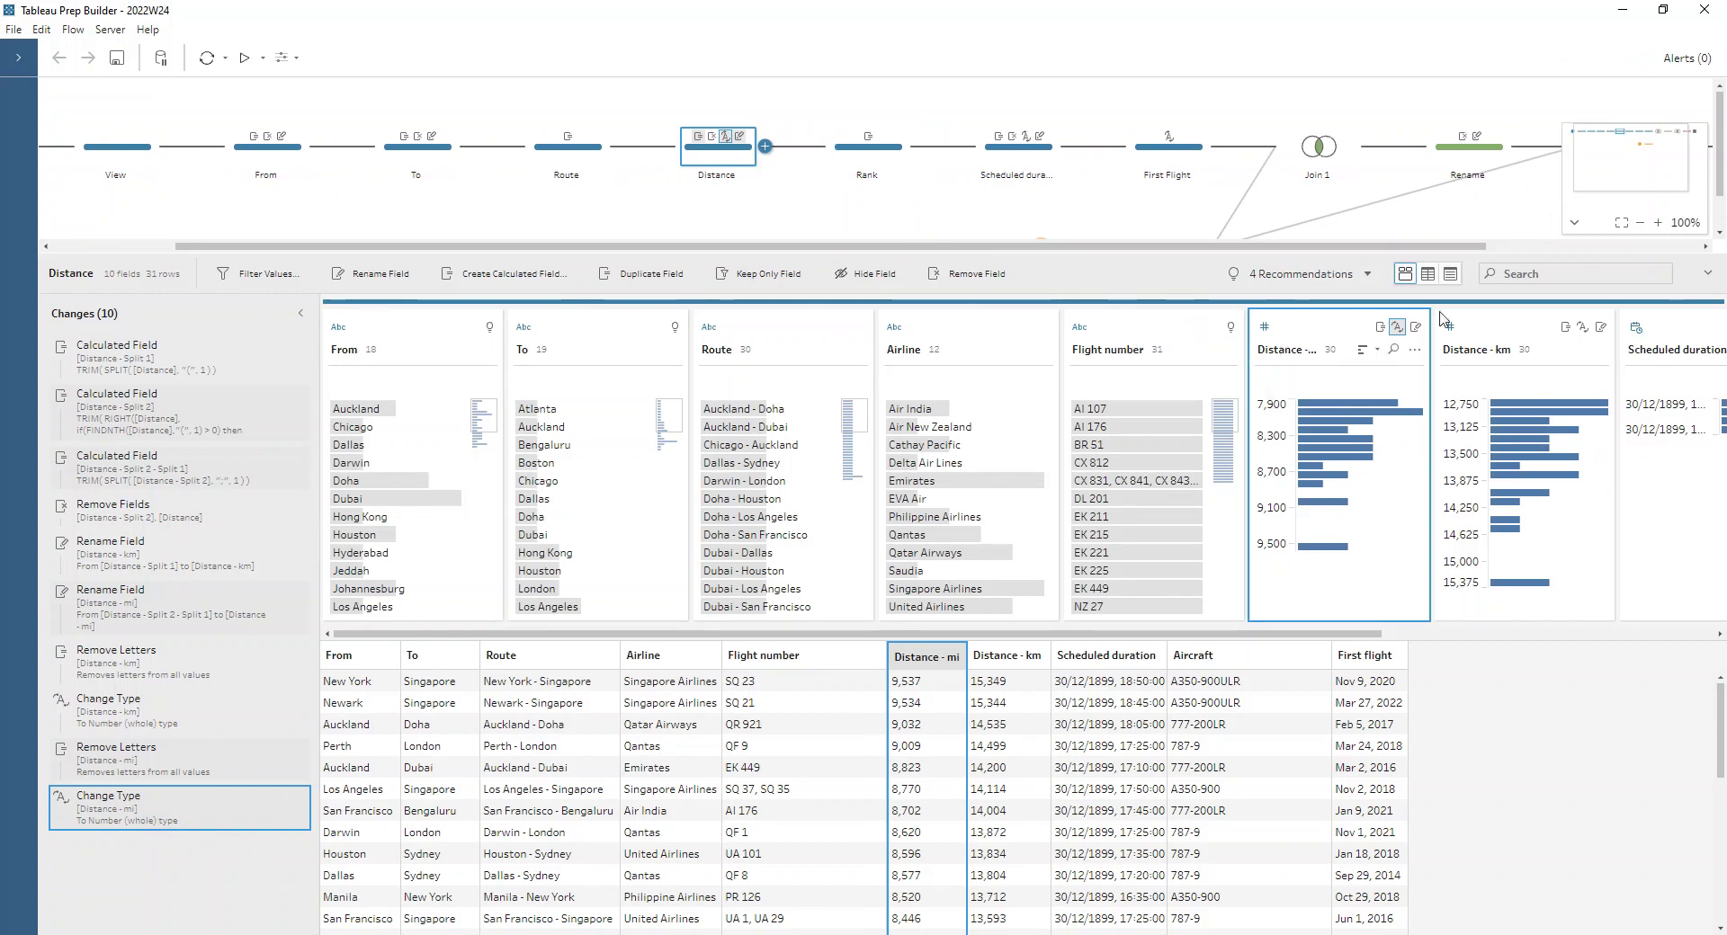
Inspect the Rank field's dense rank by Distance - km descending in the calculation editor.
{"action": "left_click", "coordinate": [884, 170]}
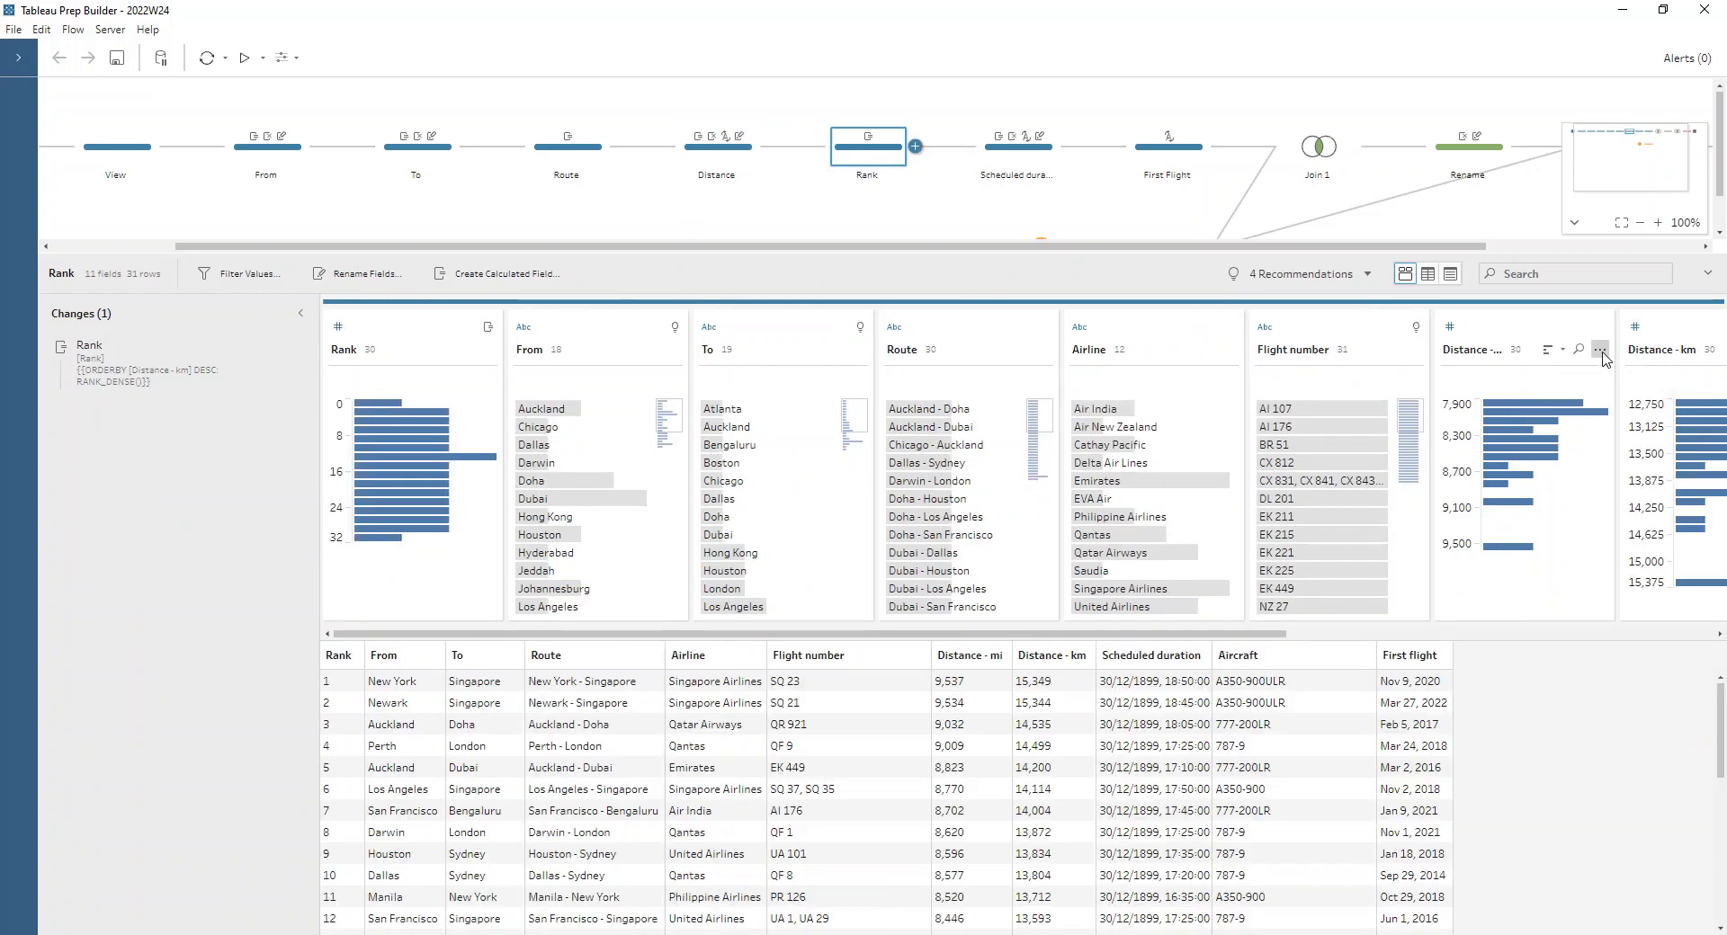
{"action": "left_click", "coordinate": [1600, 352]}
{"action": "mouse_move", "coordinate": [1591, 596]}
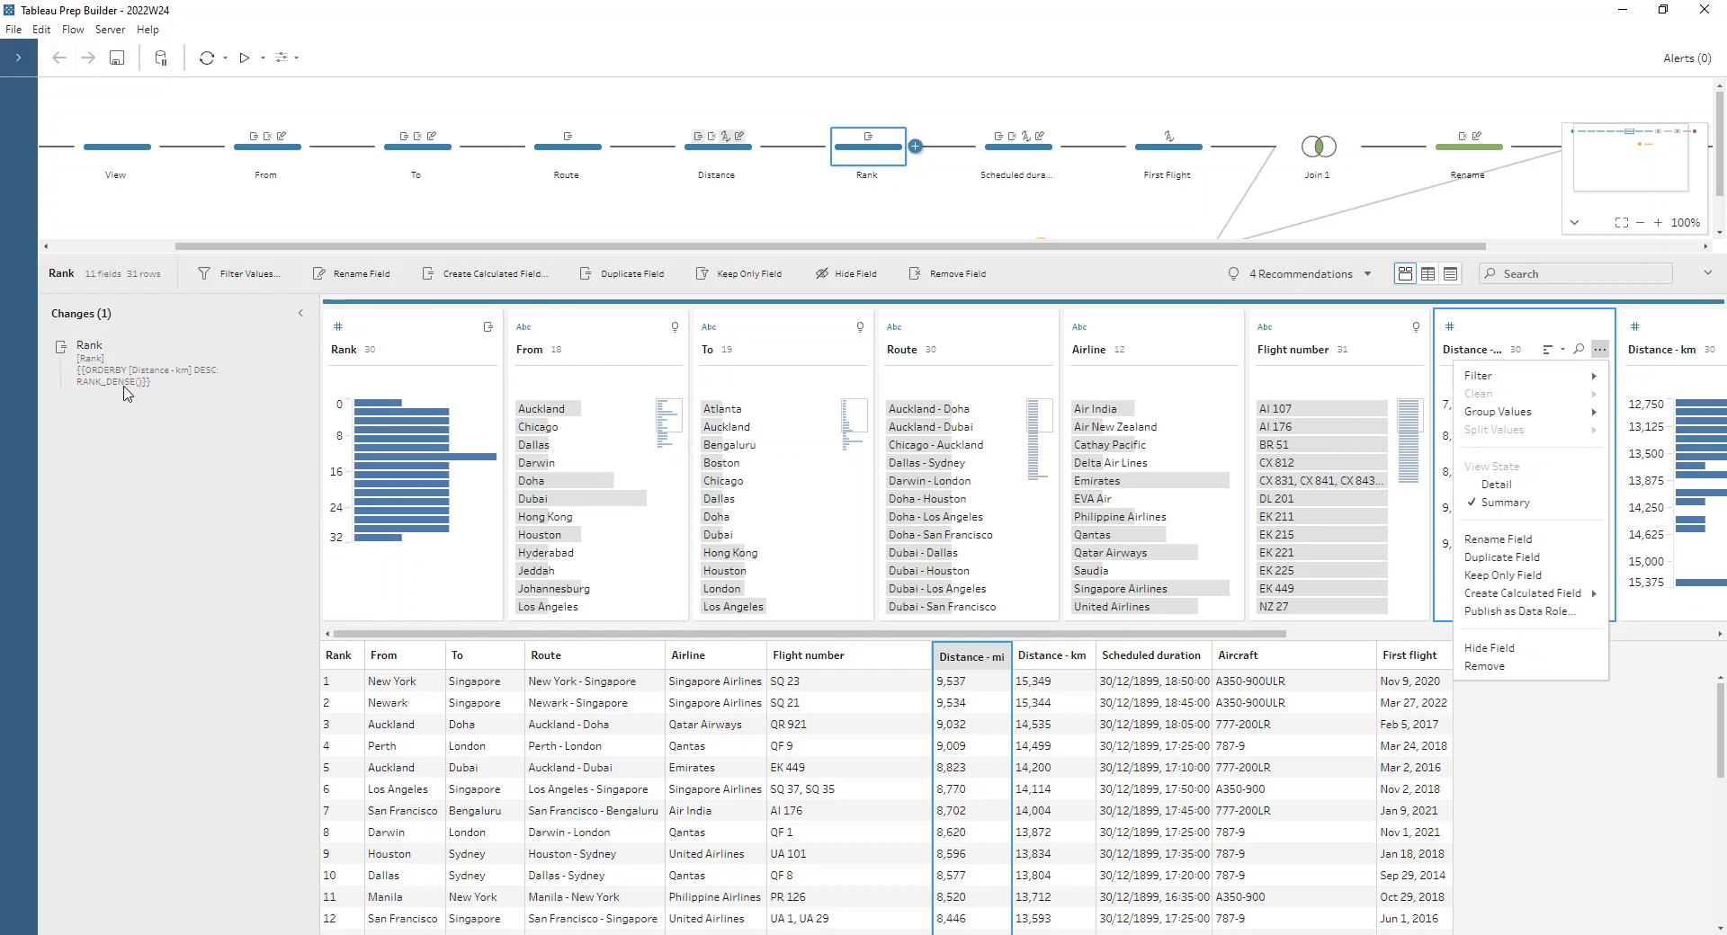
{"action": "left_click", "coordinate": [280, 350]}
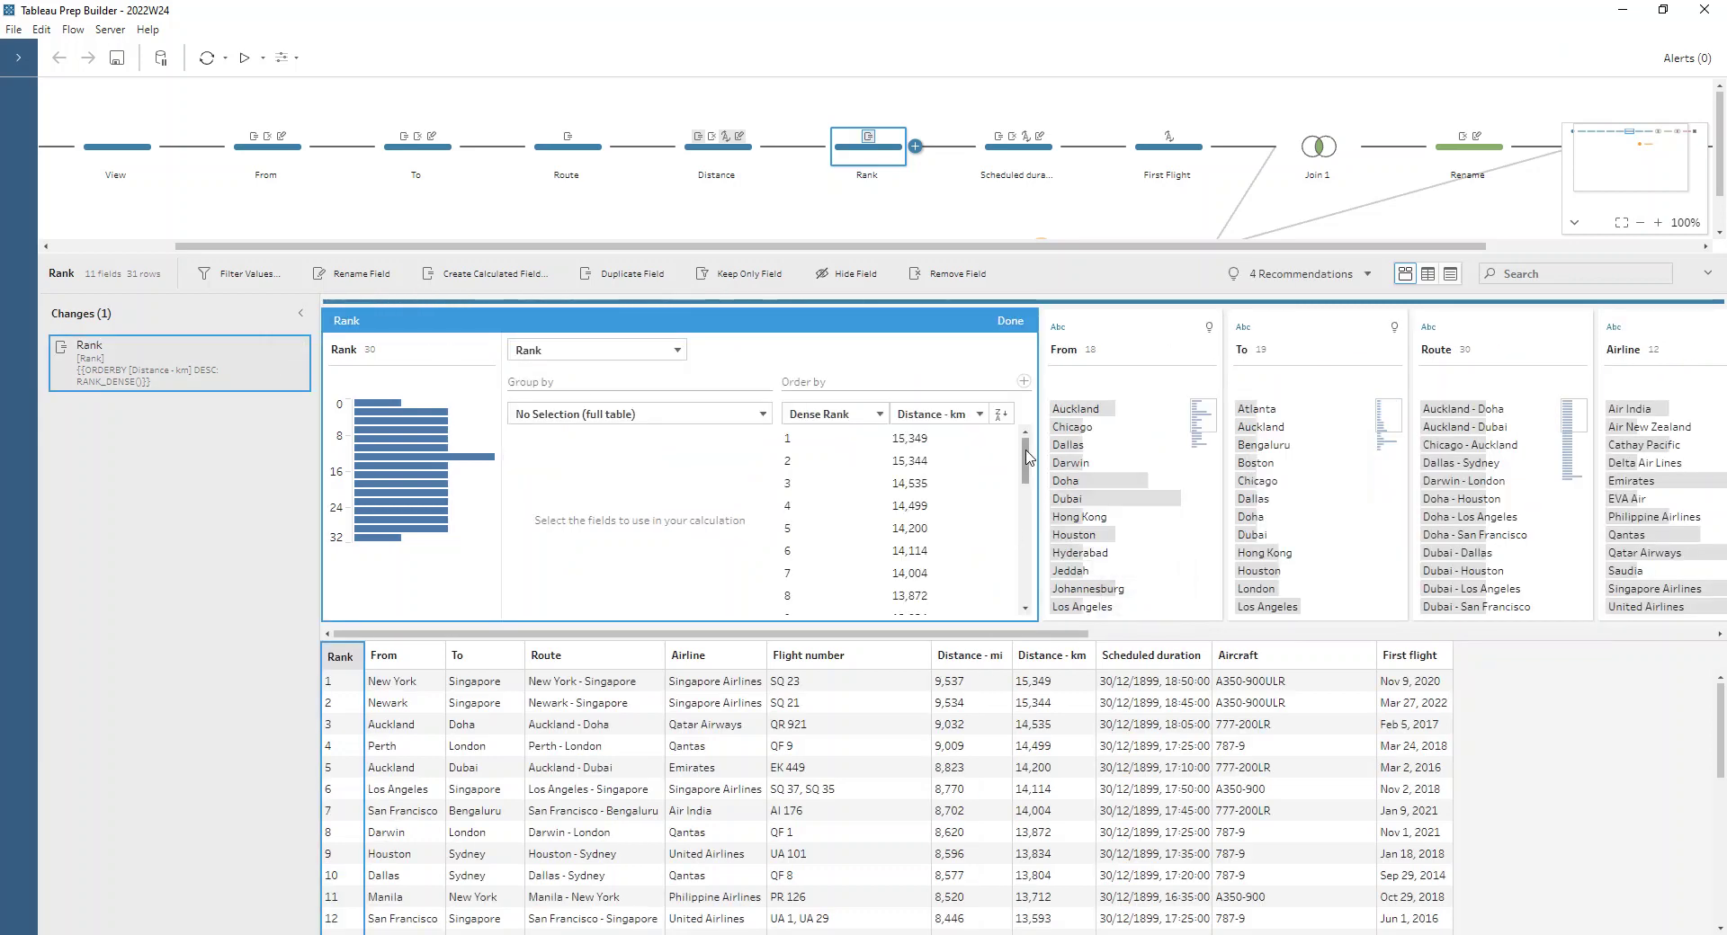
{"action": "left_click_drag", "start_coordinate": [1028, 456], "coordinate": [1028, 494]}
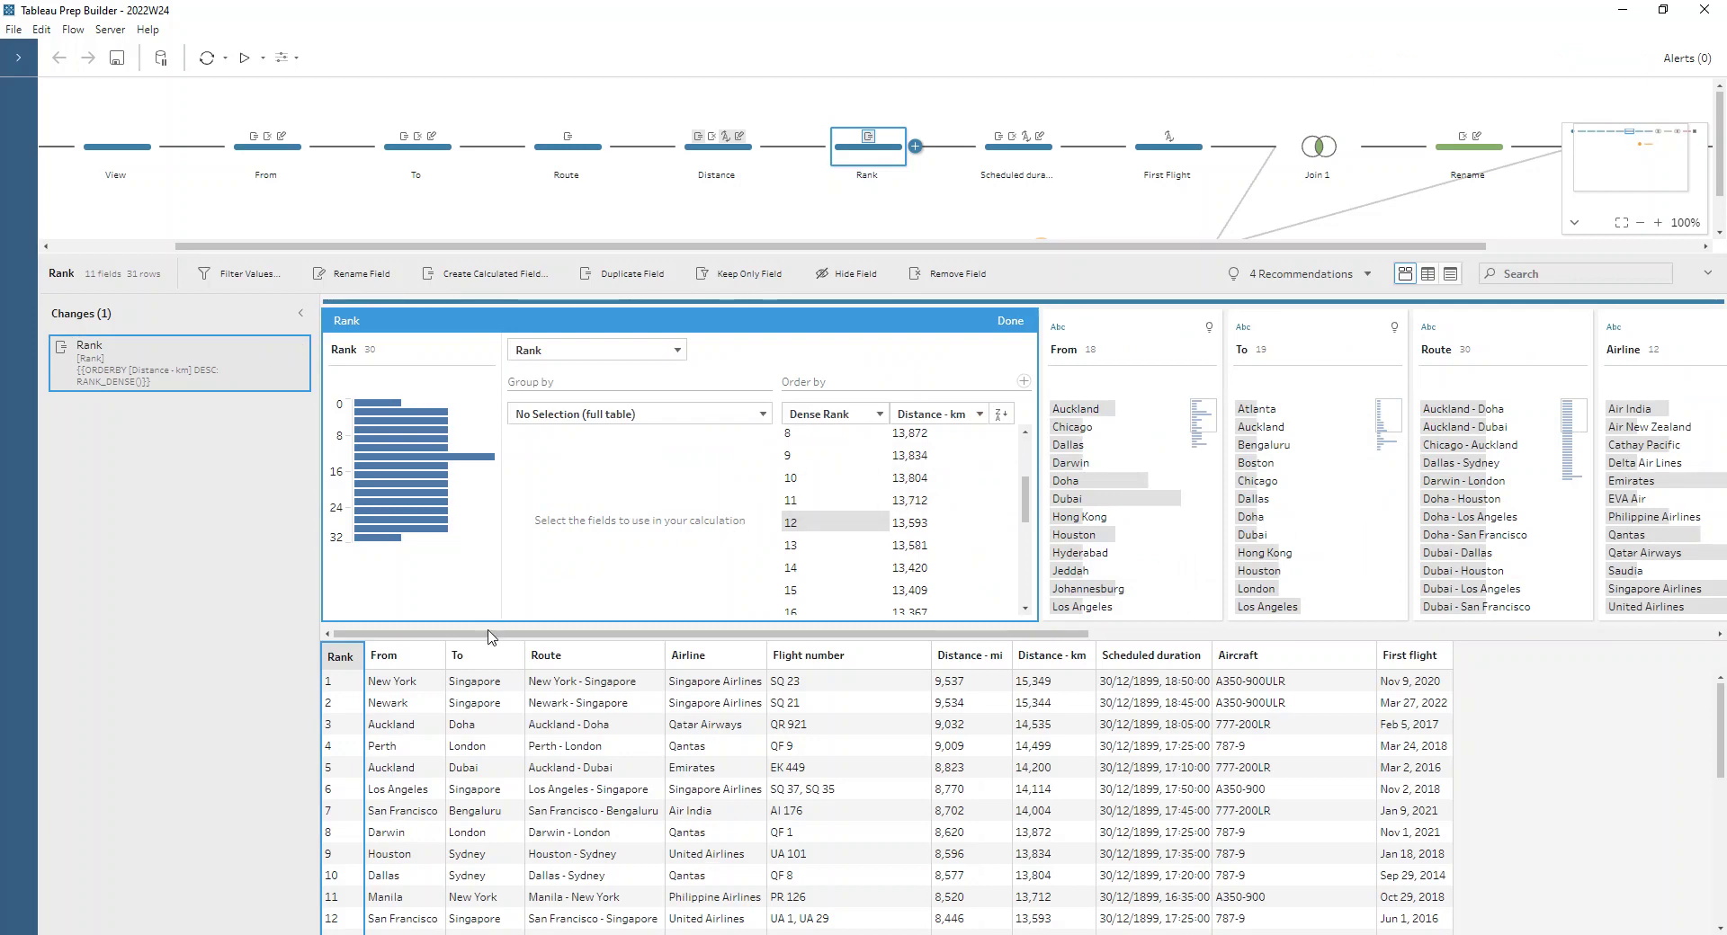
{"action": "scroll", "coordinate": [398, 814], "scroll_direction": "down", "scroll_amount": 2}
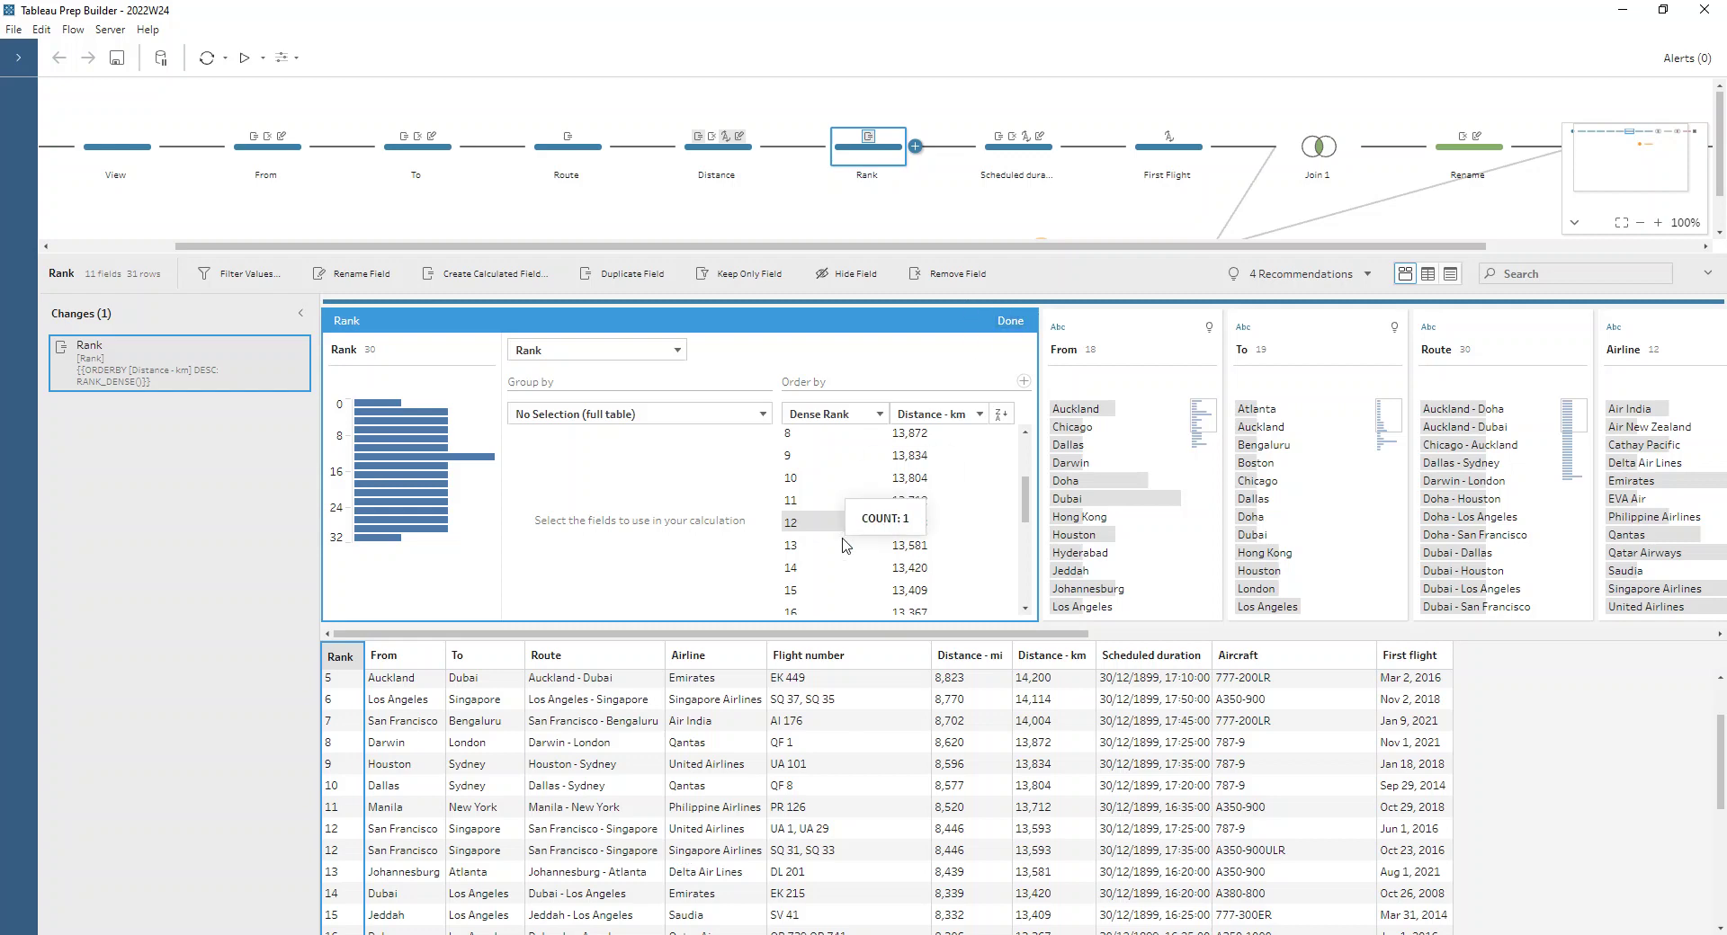
{"action": "left_click", "coordinate": [1010, 321]}
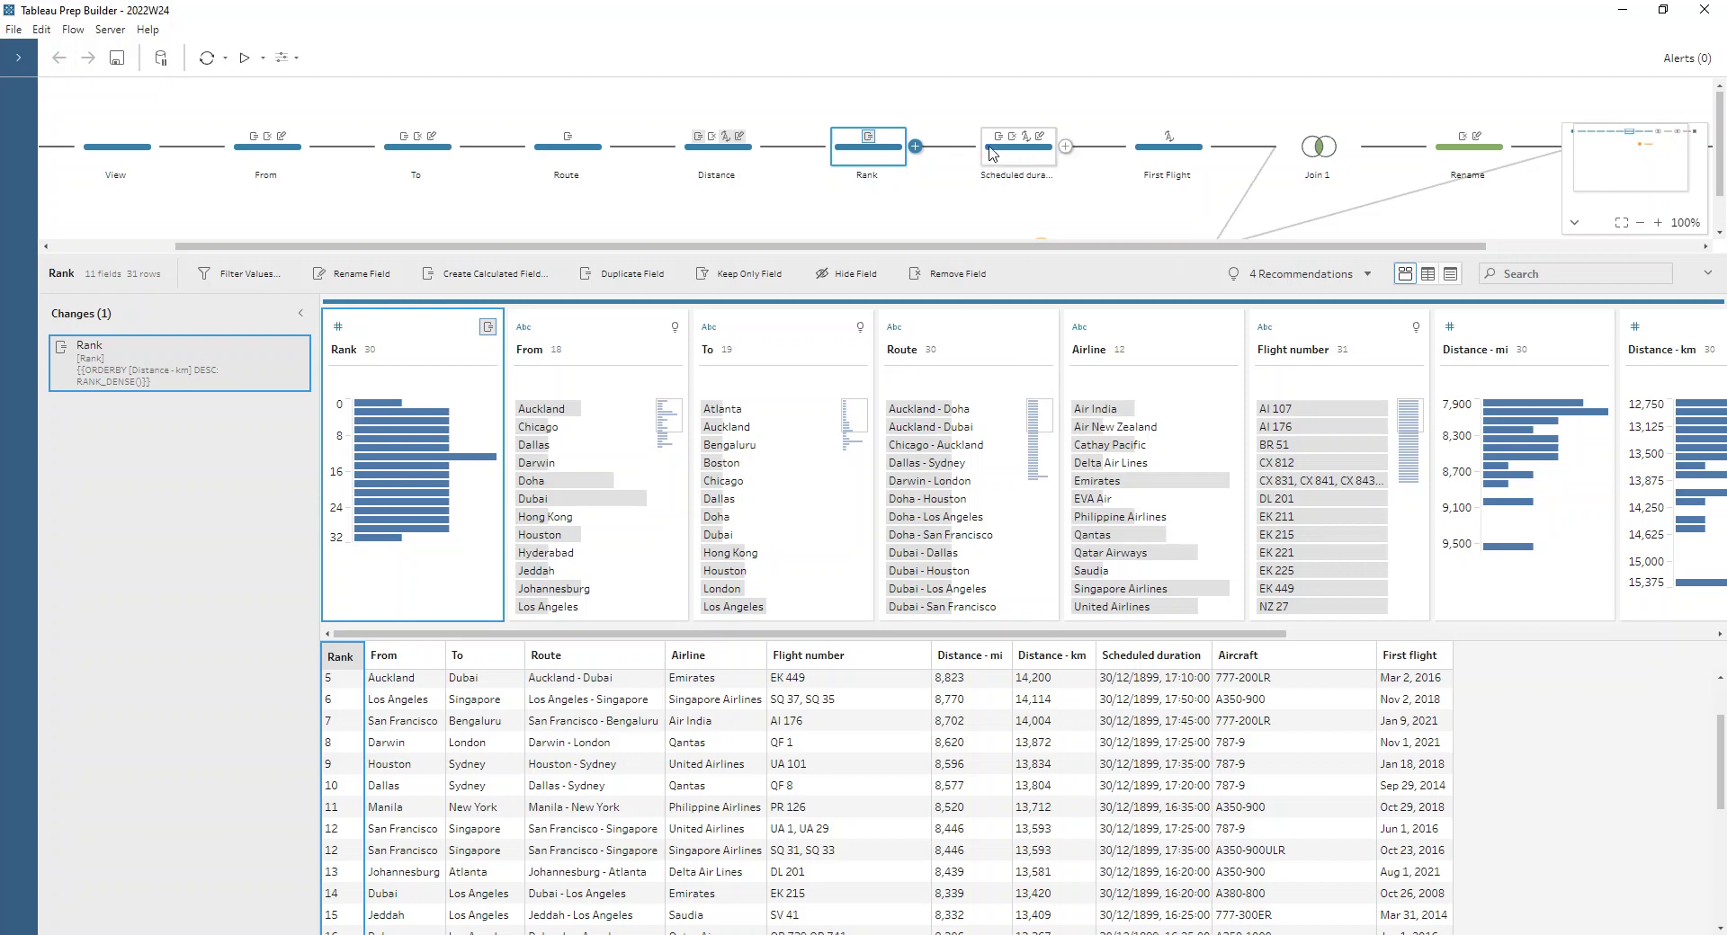
Review Scheduled duration's type change, time split and rename, then view the First Flight step.
{"action": "left_click_drag", "start_coordinate": [1062, 640], "coordinate": [1488, 636]}
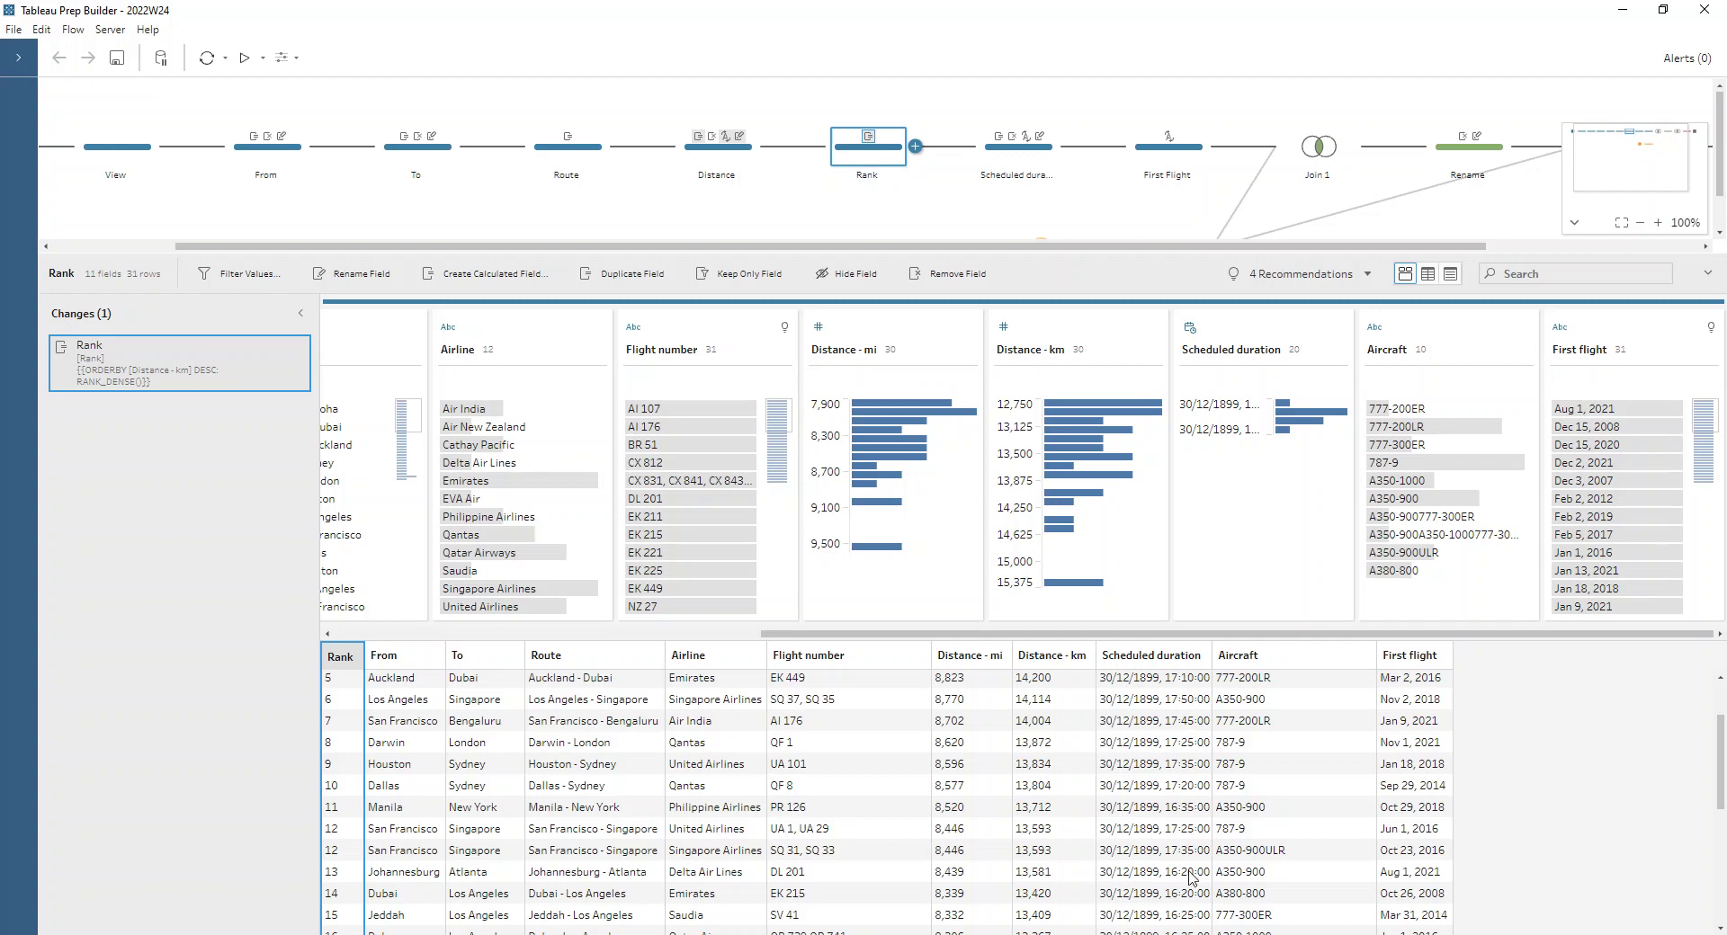
{"action": "left_click", "coordinate": [1025, 146]}
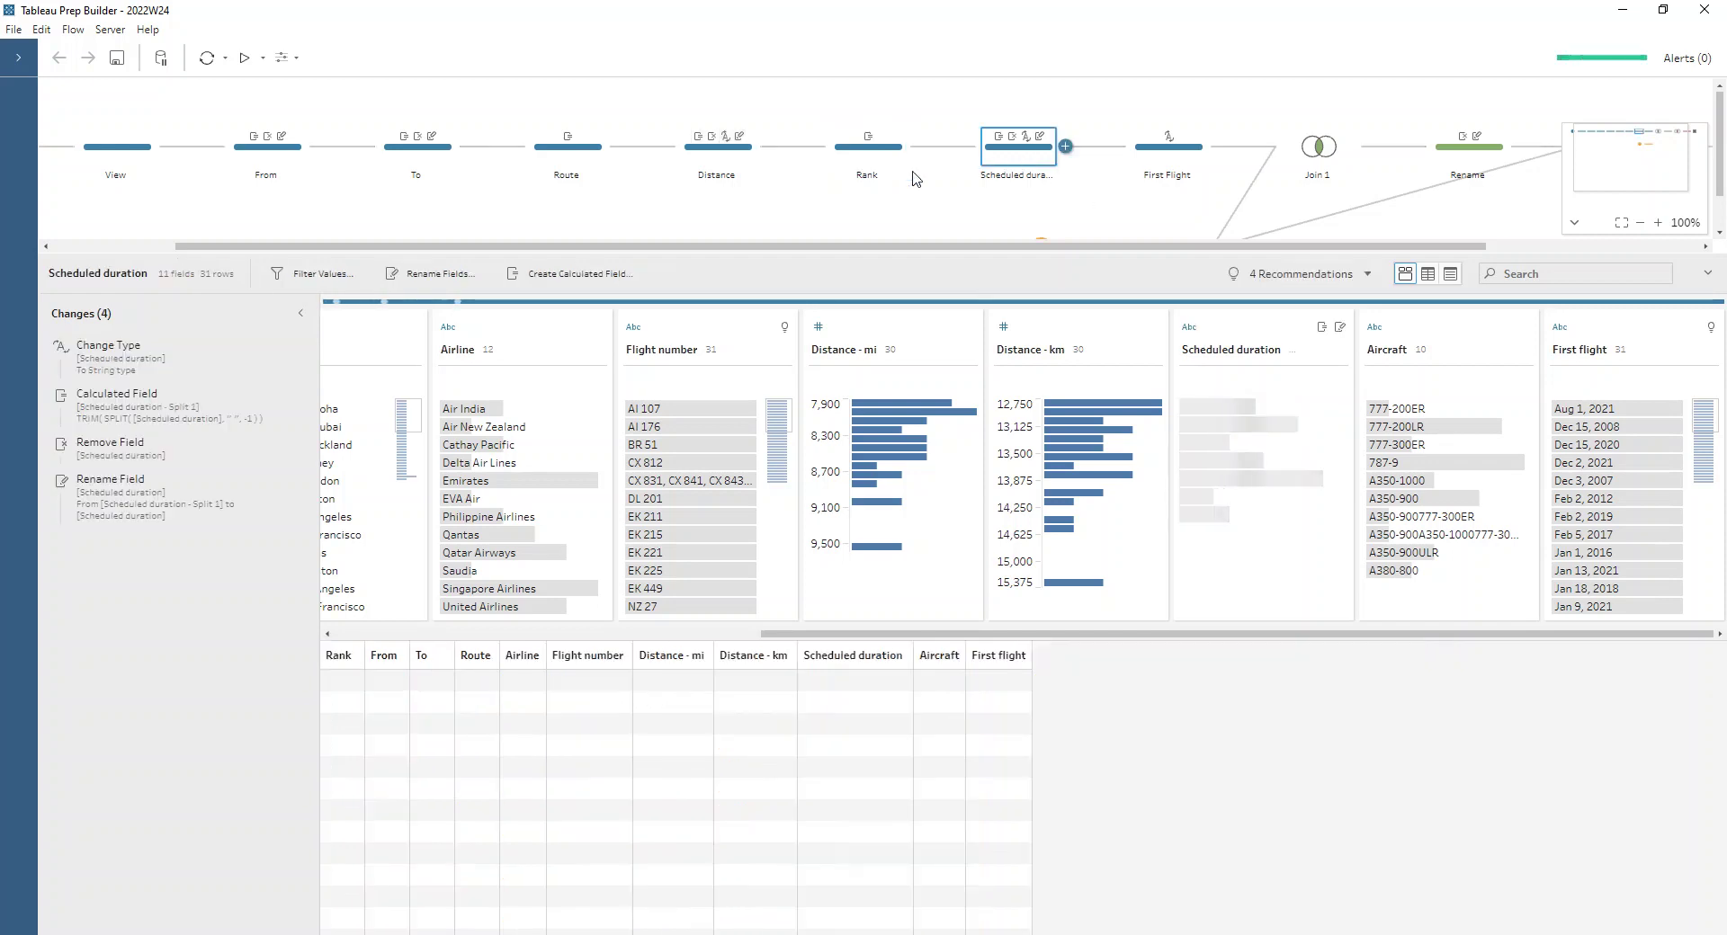
{"action": "left_click", "coordinate": [139, 351]}
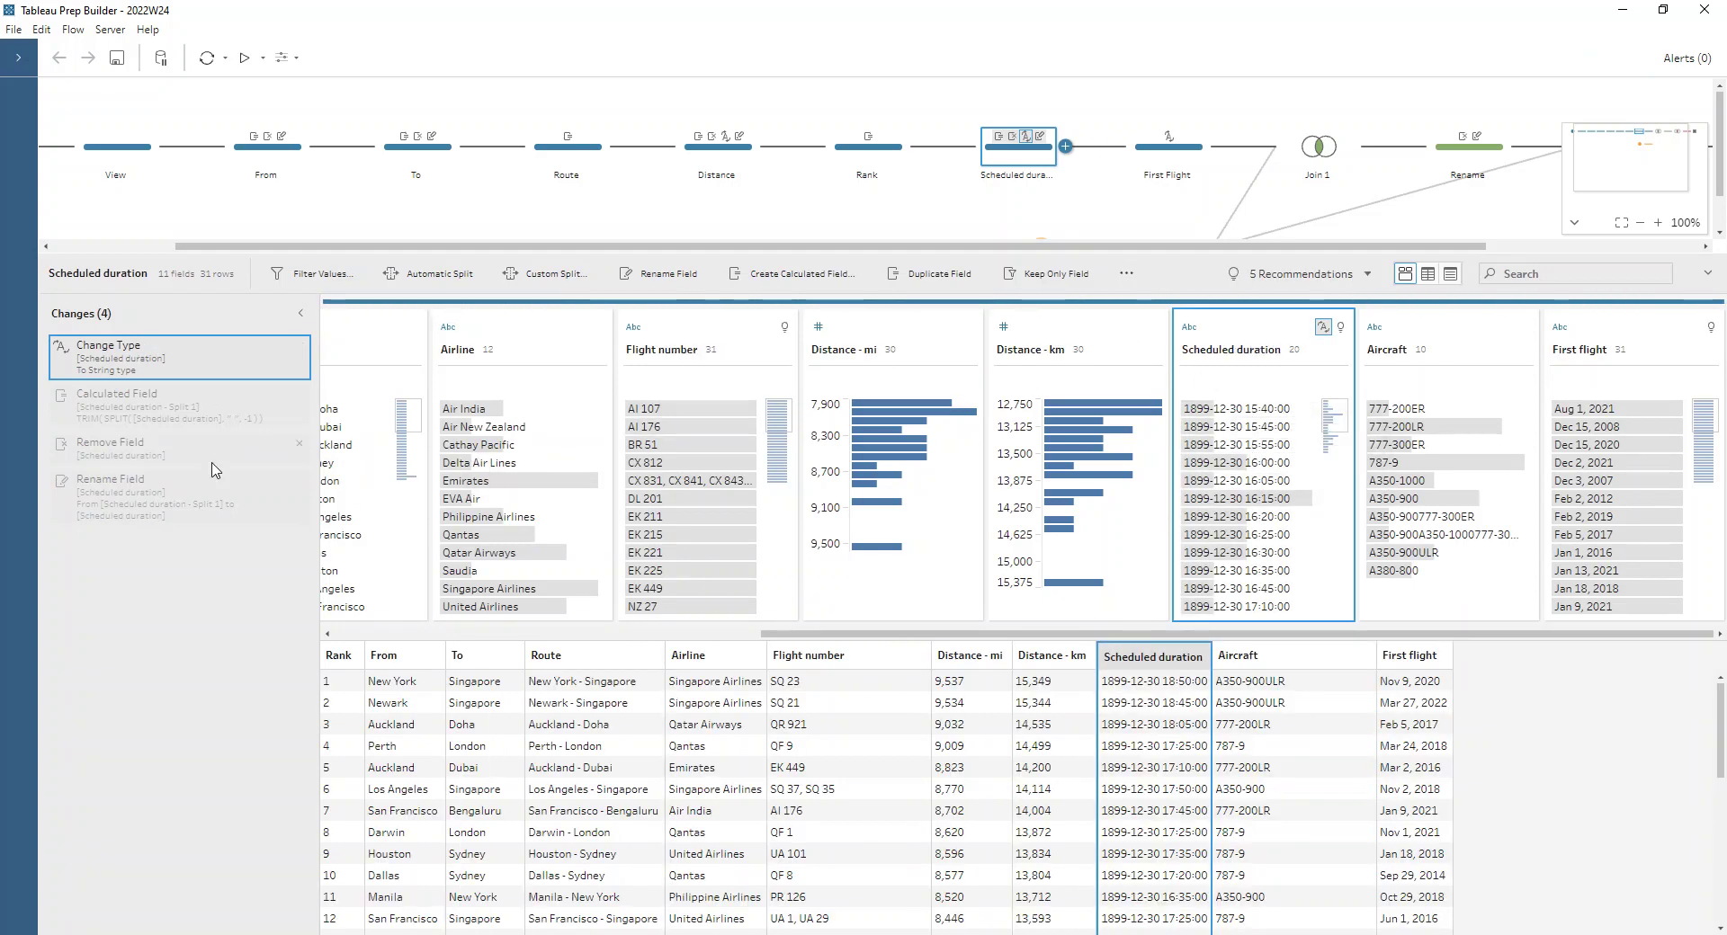
{"action": "left_click", "coordinate": [133, 412]}
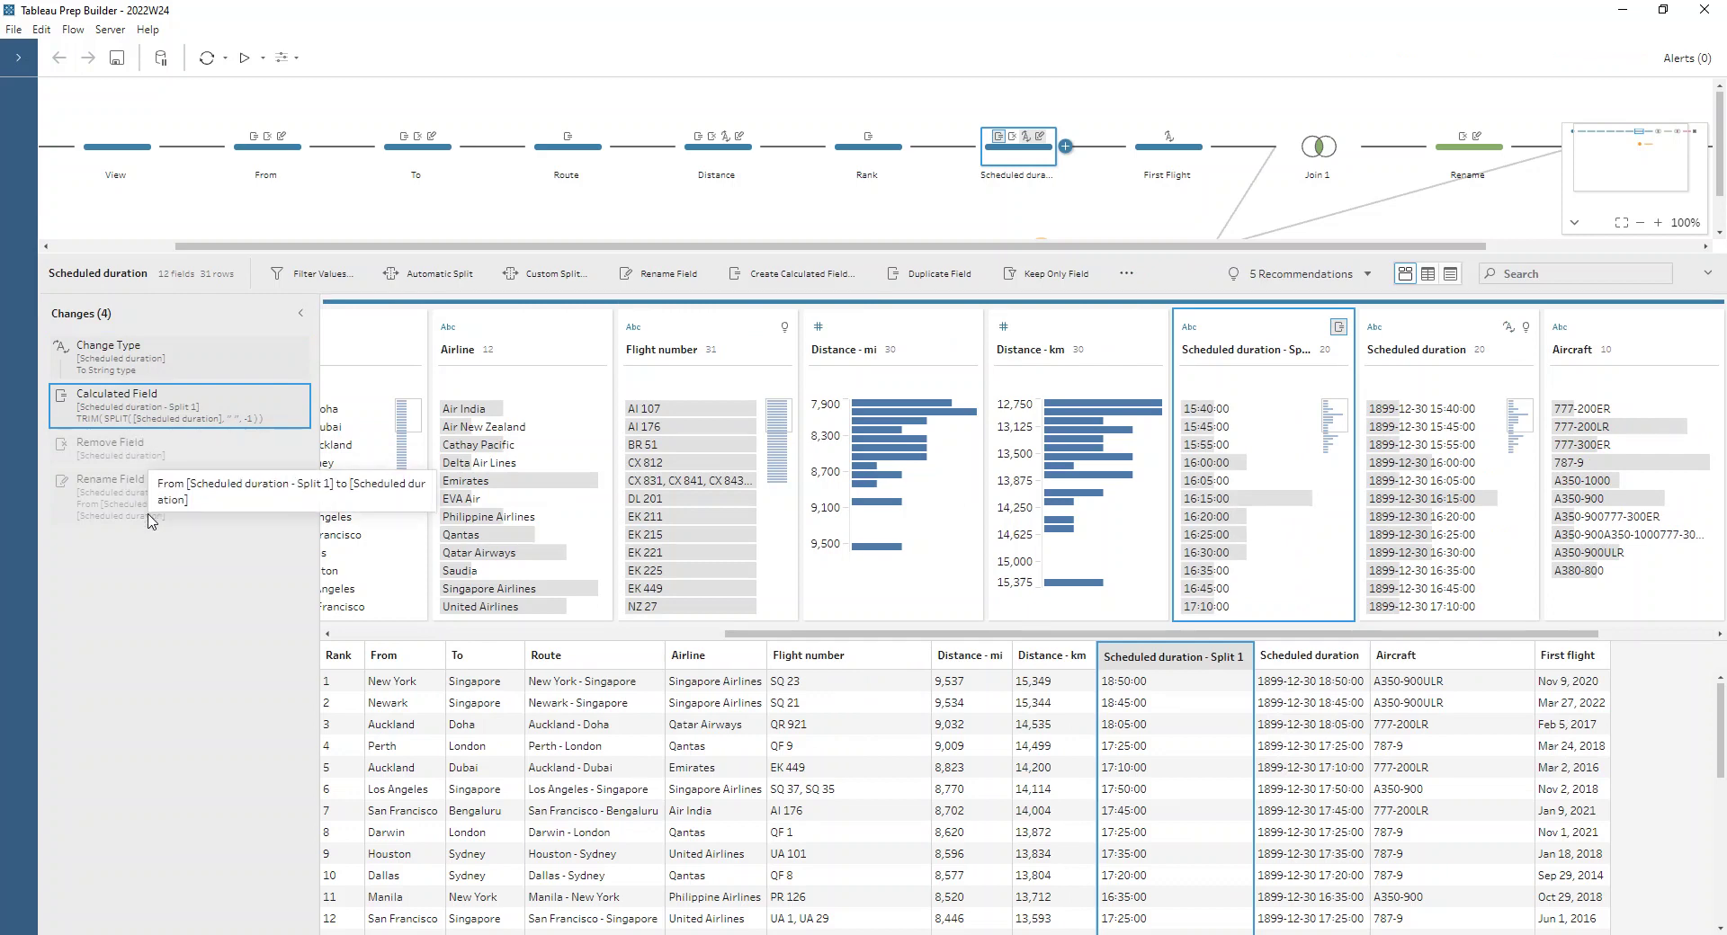
{"action": "left_click", "coordinate": [176, 497]}
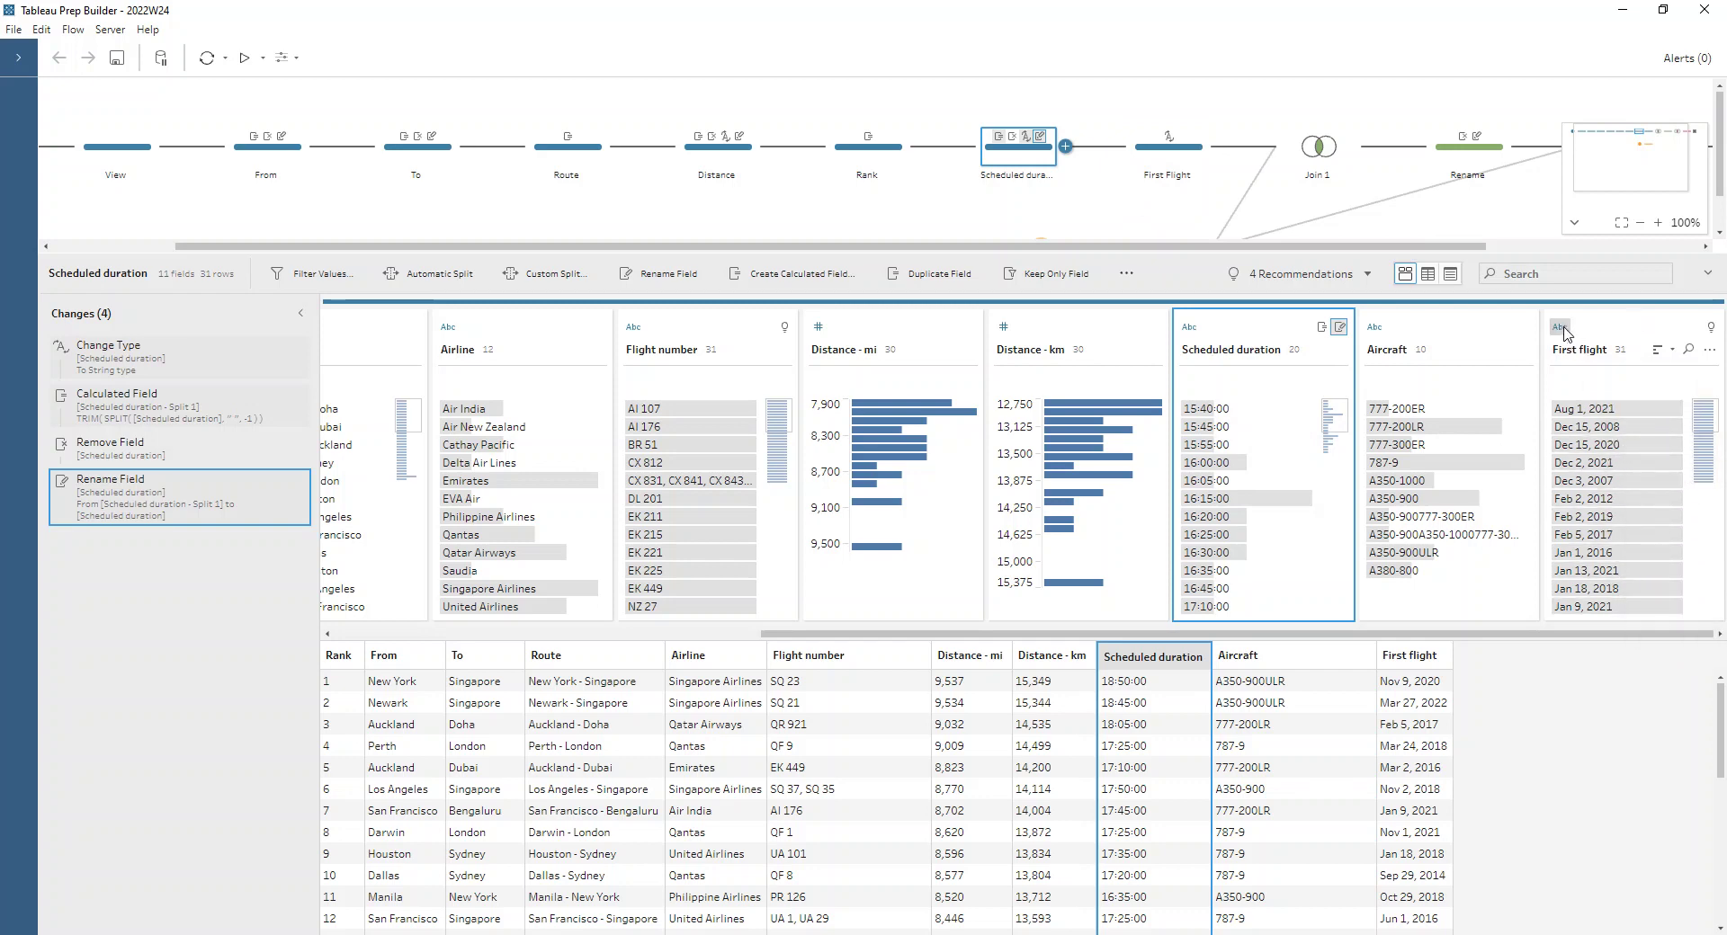
{"action": "left_click", "coordinate": [1181, 158]}
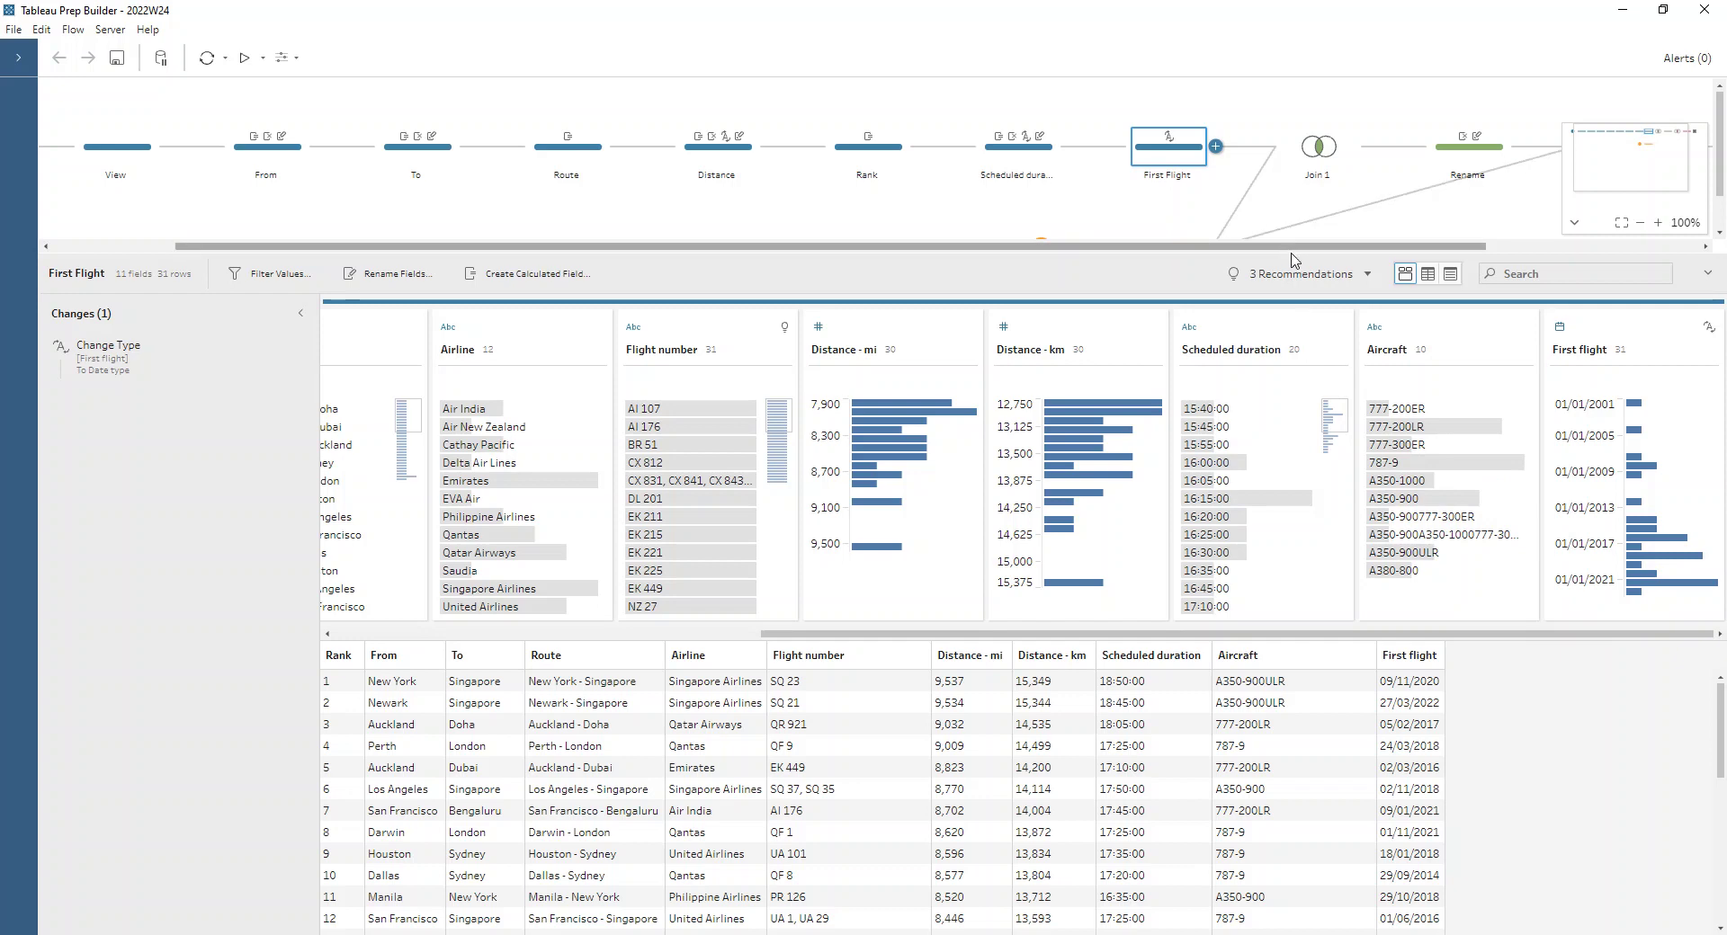
Enlarge the flow pane, view the World Cities data, and open Join 1.
{"action": "left_click_drag", "start_coordinate": [1291, 256], "coordinate": [1295, 358]}
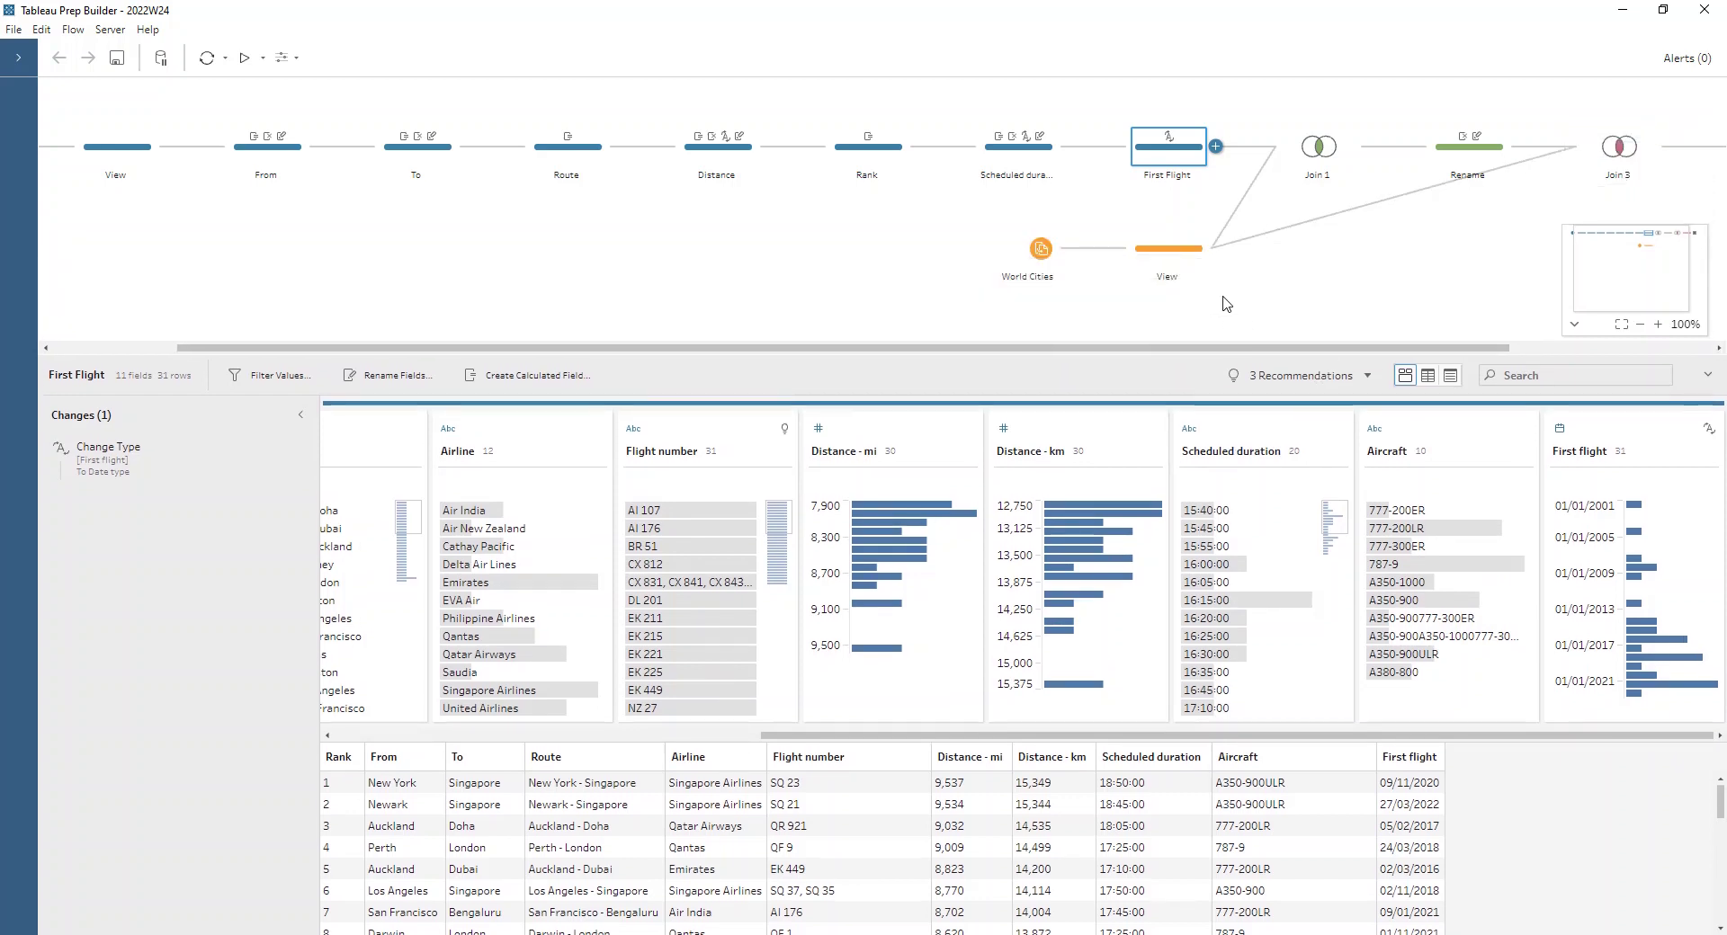
{"action": "left_click", "coordinate": [1178, 251]}
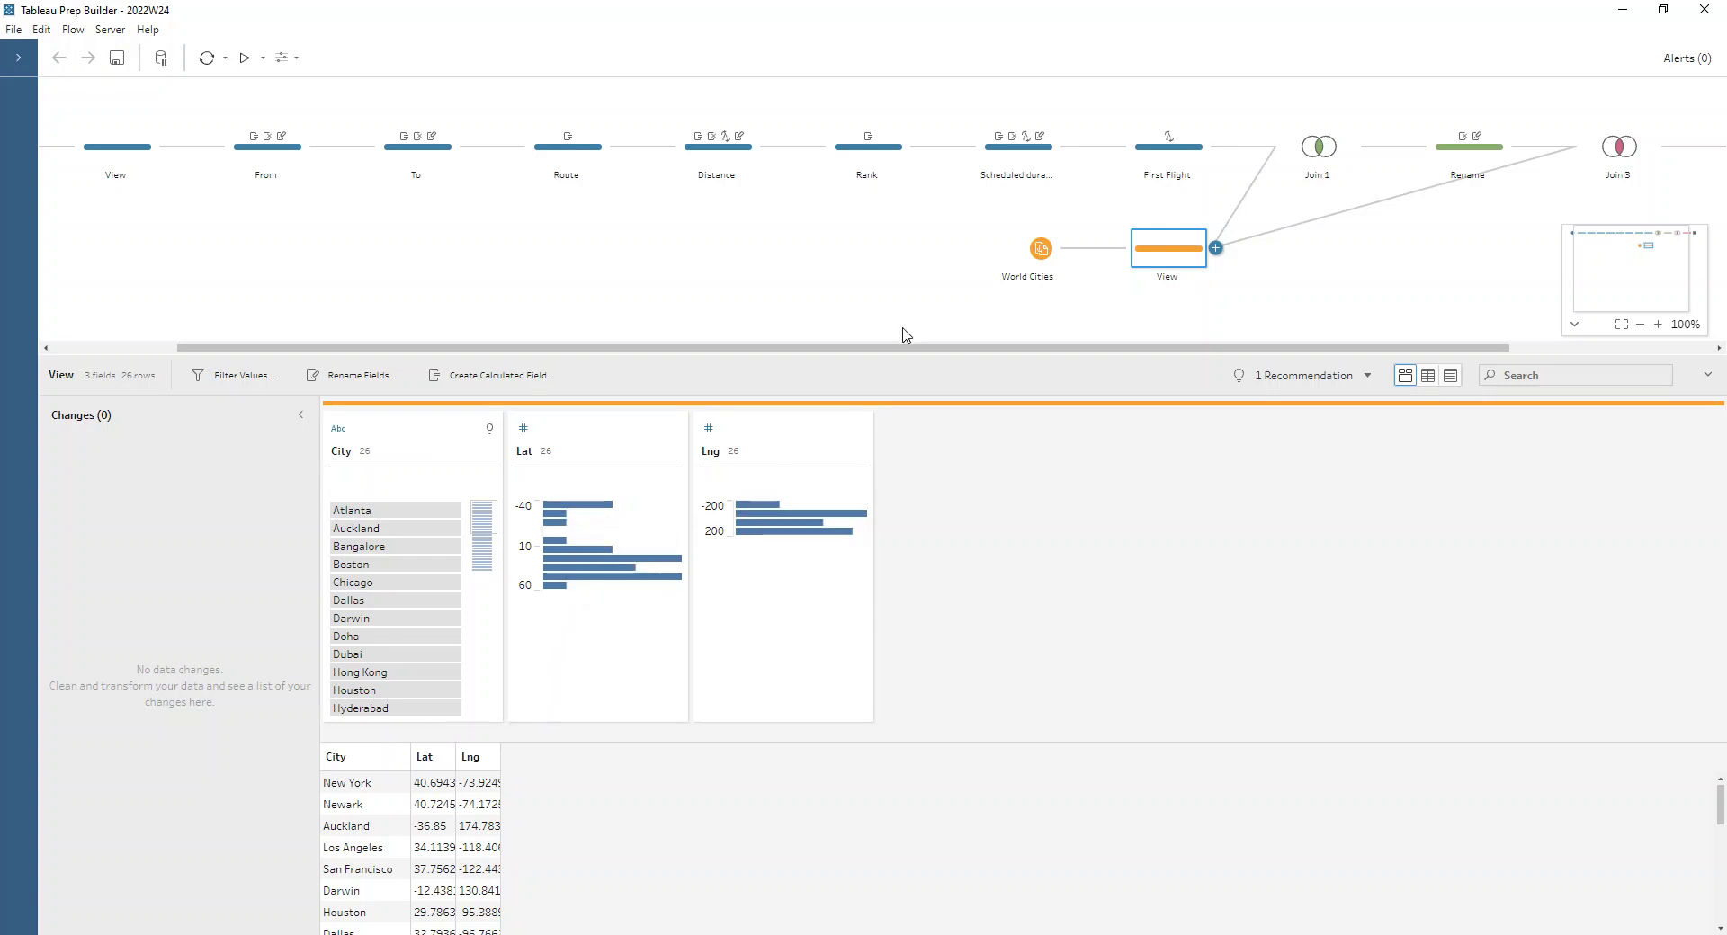
{"action": "left_click_drag", "start_coordinate": [903, 348], "coordinate": [1120, 348]}
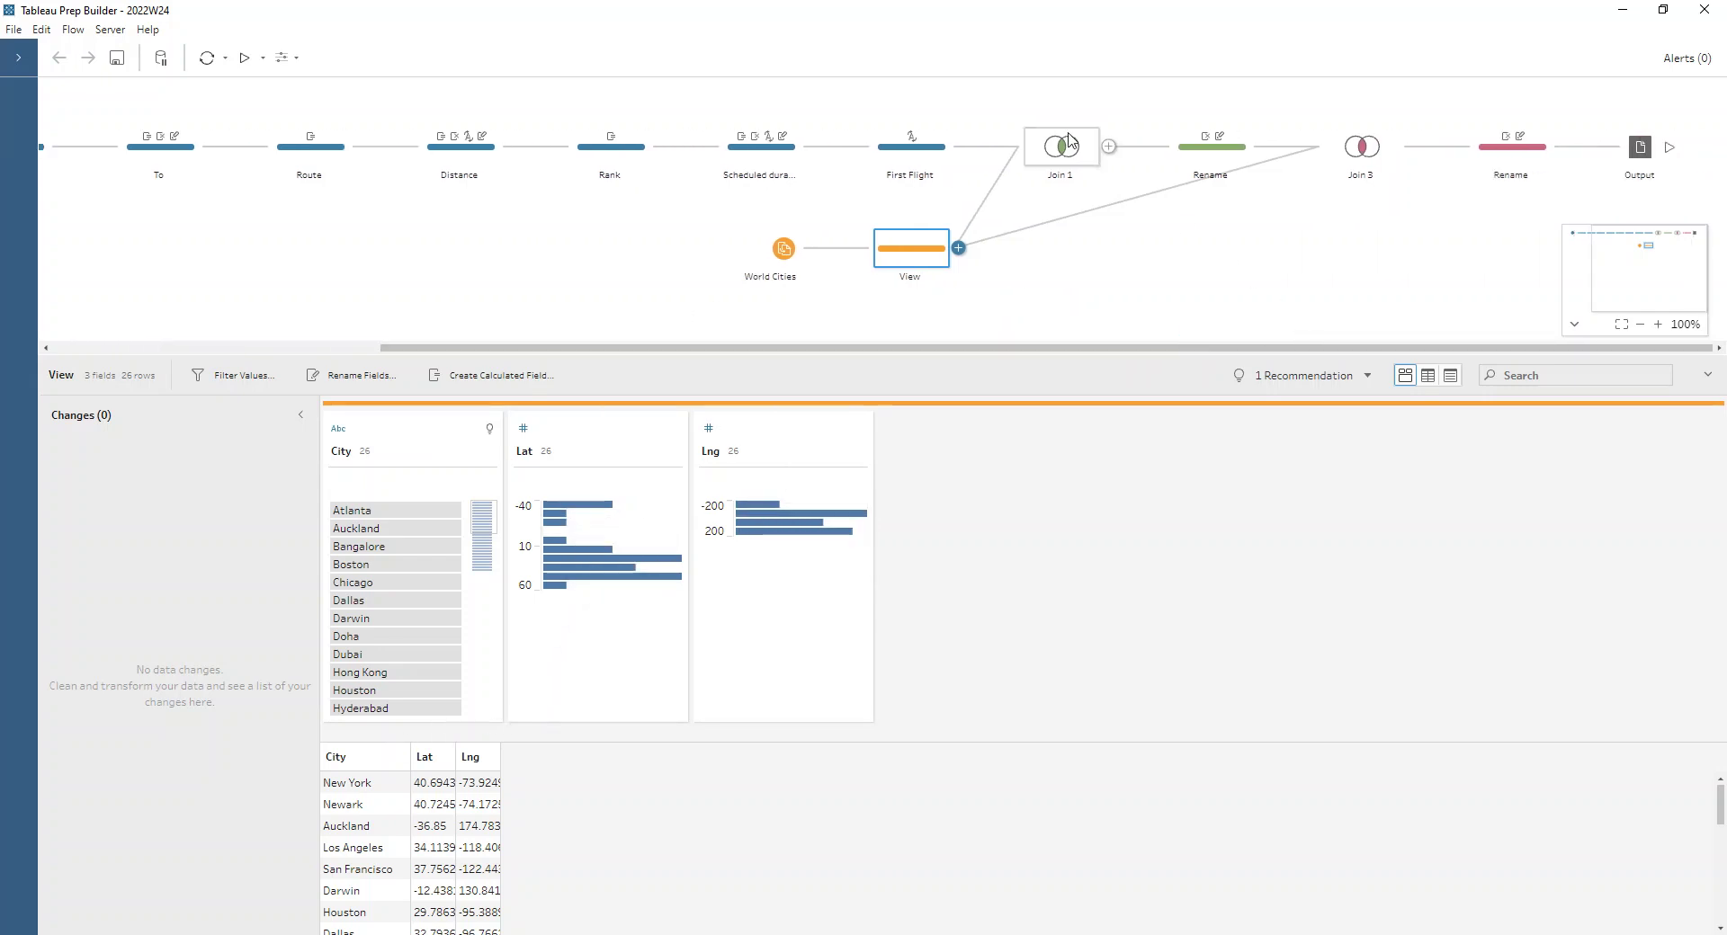
{"action": "left_click", "coordinate": [1068, 141]}
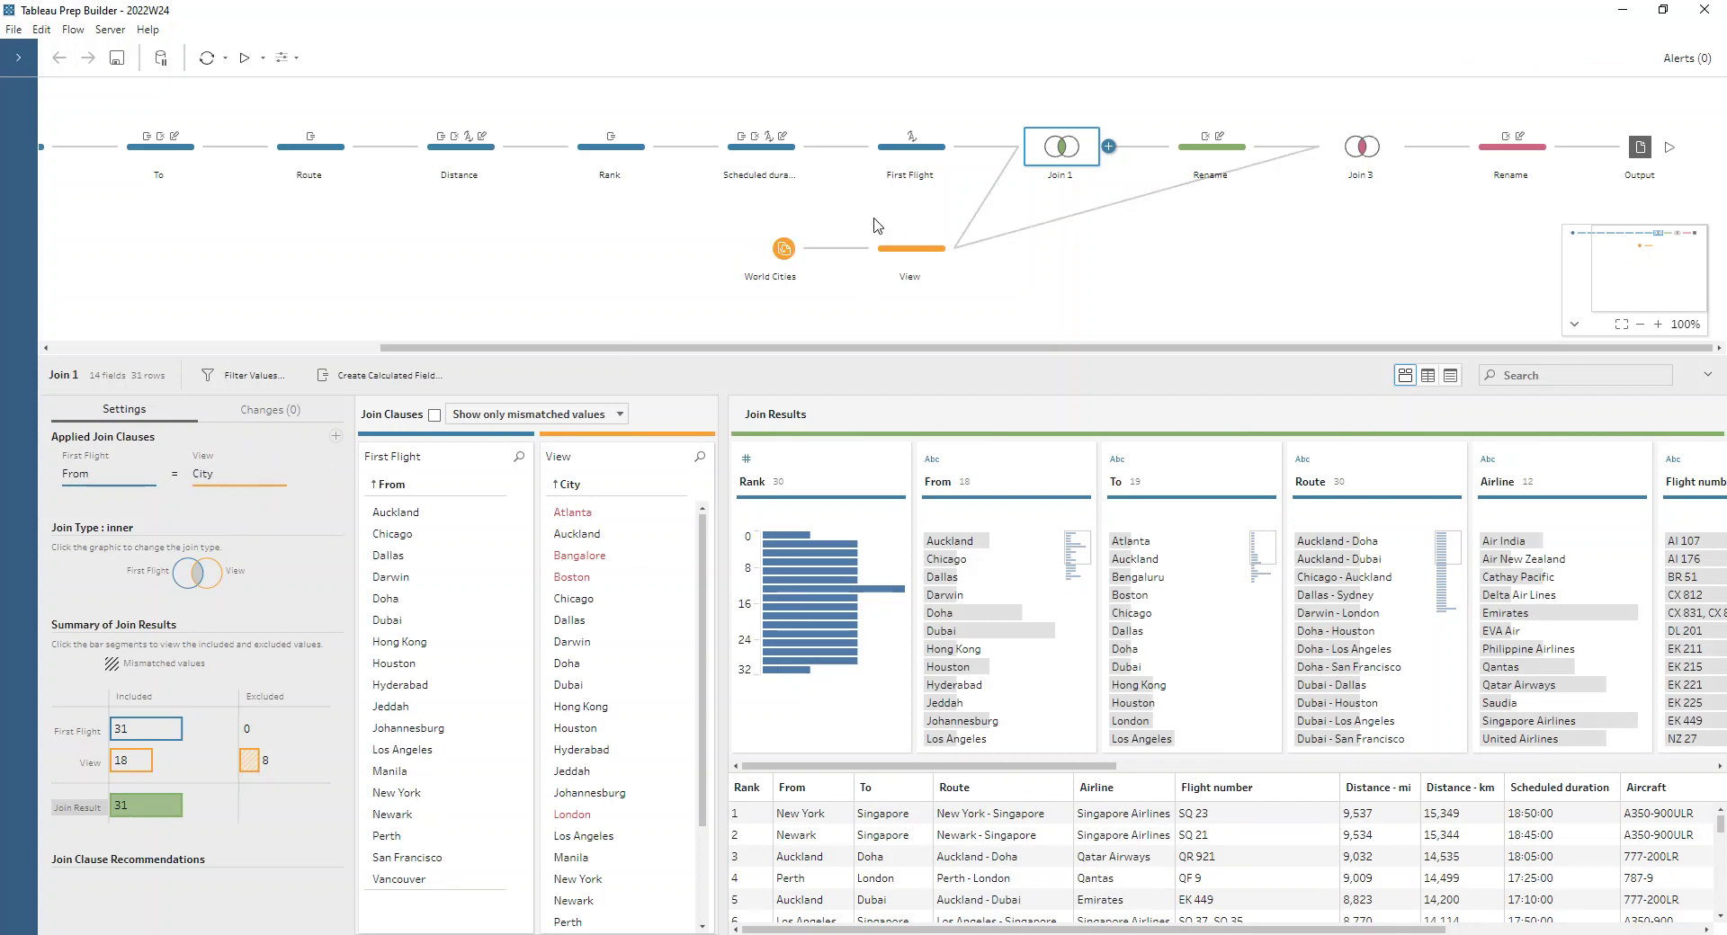
Check the Join 1 summary, then view the Rename step creating From Lat and From Lng.
{"action": "mouse_move", "coordinate": [149, 733]}
{"action": "left_click", "coordinate": [1210, 160]}
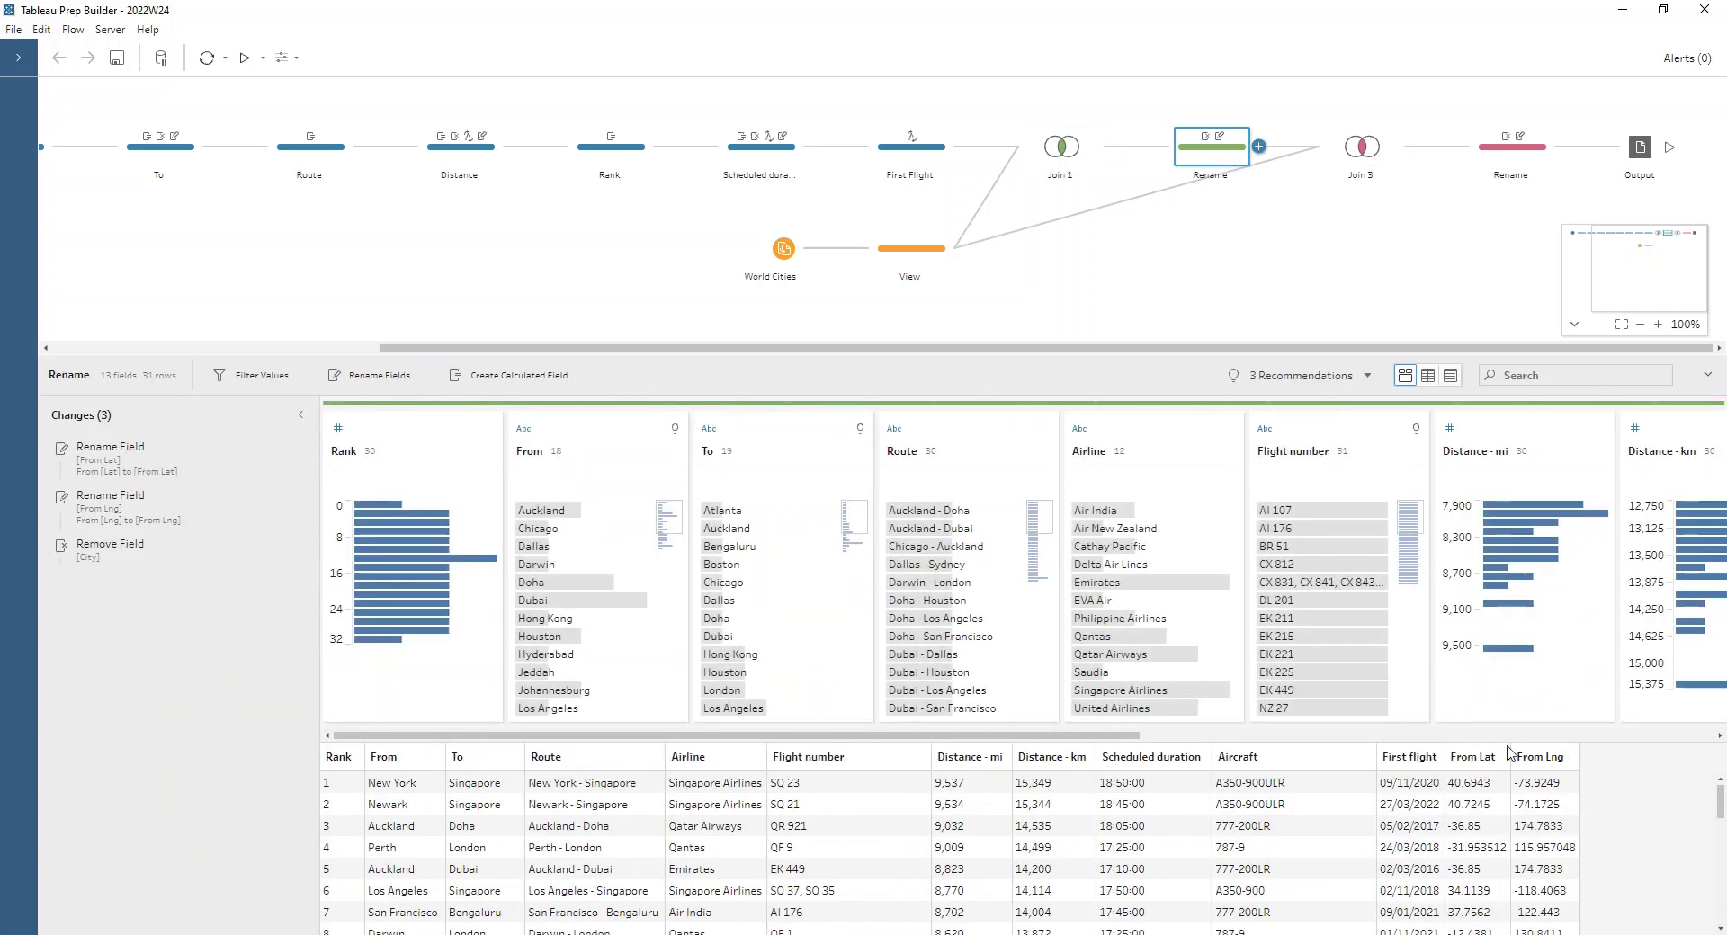
Review Join 3's To-to-City inner join, then view the final Rename step.
{"action": "left_click", "coordinate": [1382, 140]}
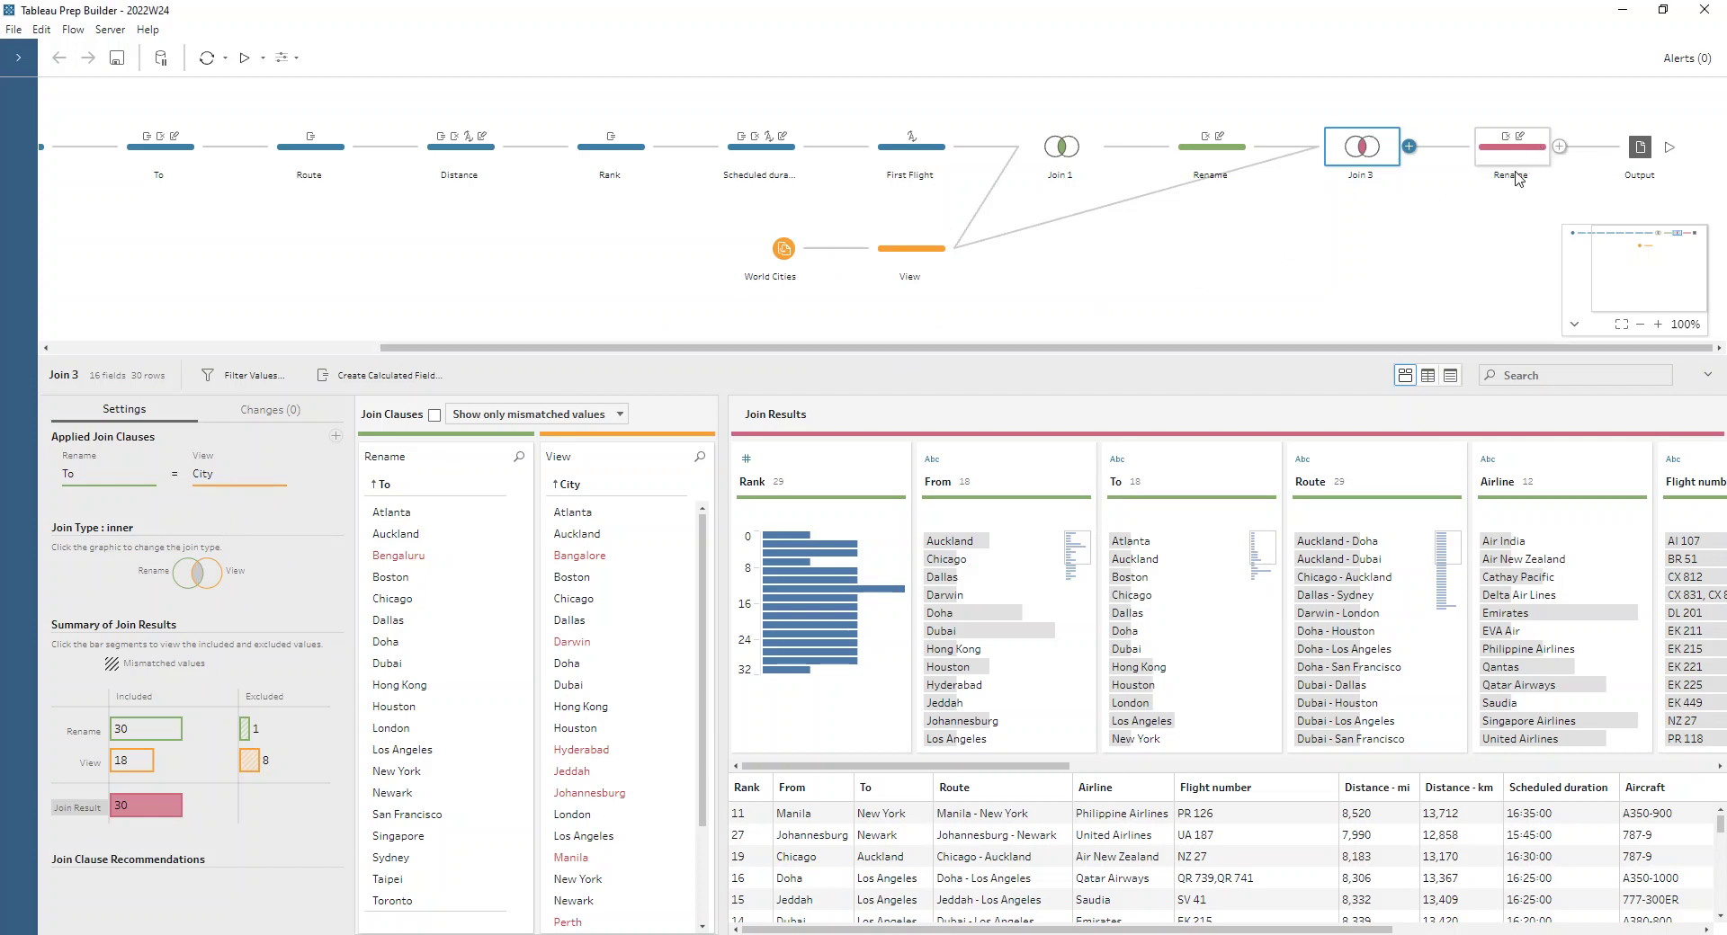
{"action": "left_click", "coordinate": [1523, 165]}
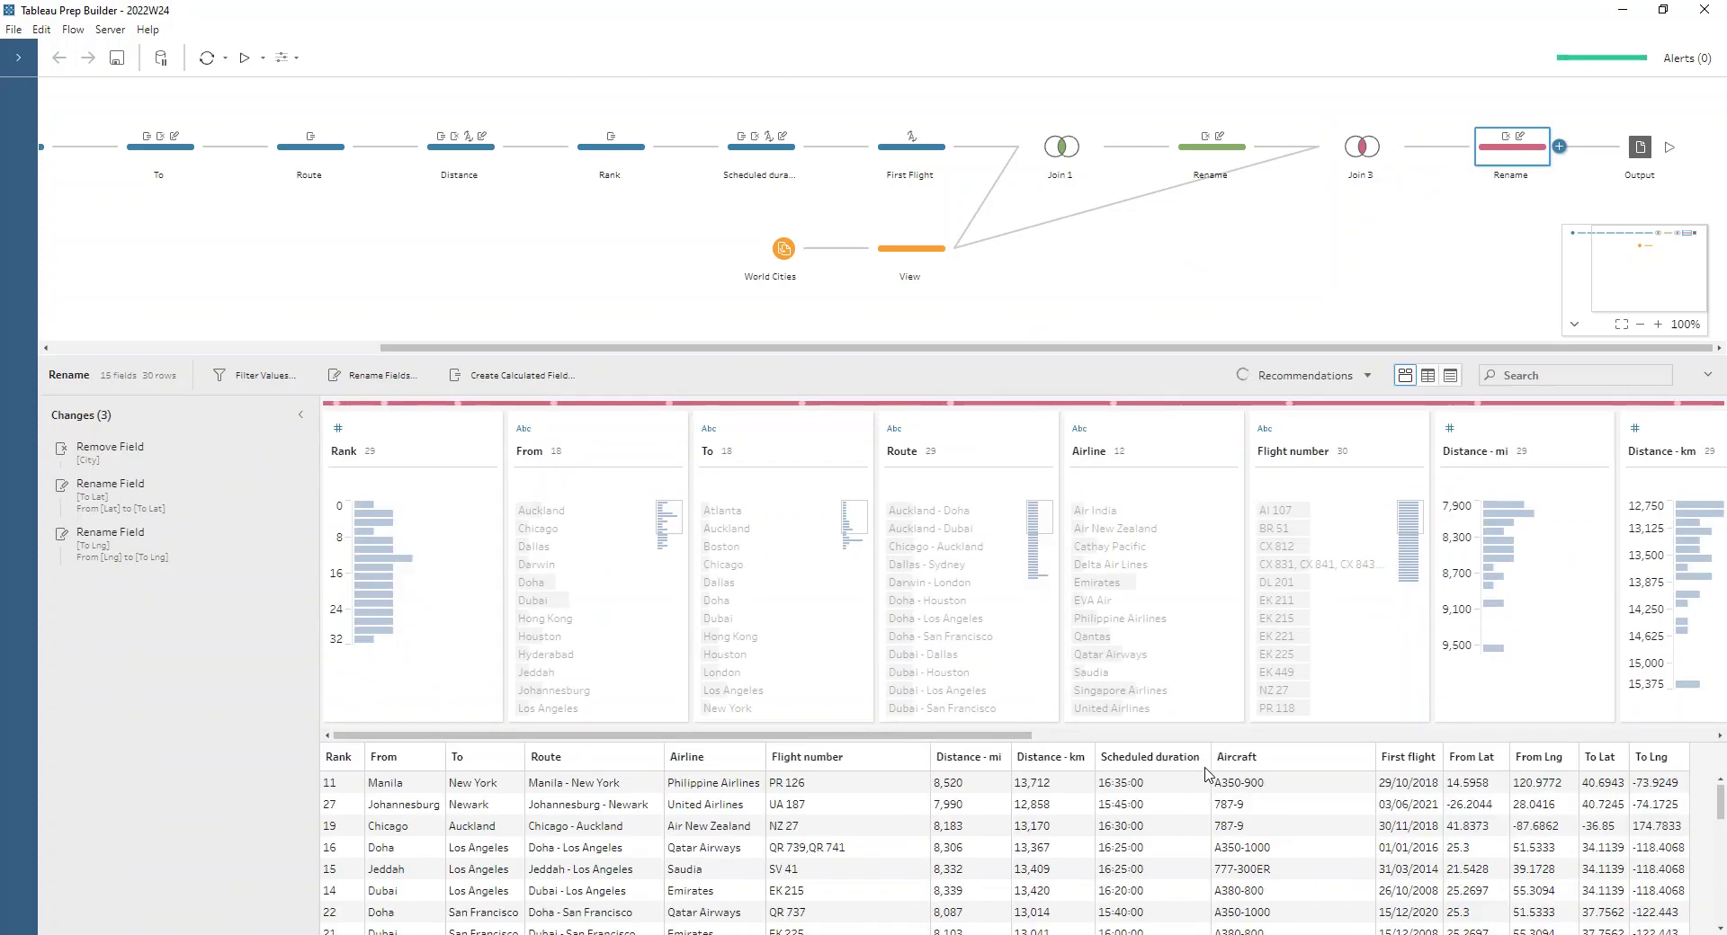
Select the Output step to show its settings: 15 fields saved as 2022W24 Output.csv in CSV format.
{"action": "left_click", "coordinate": [1639, 159]}
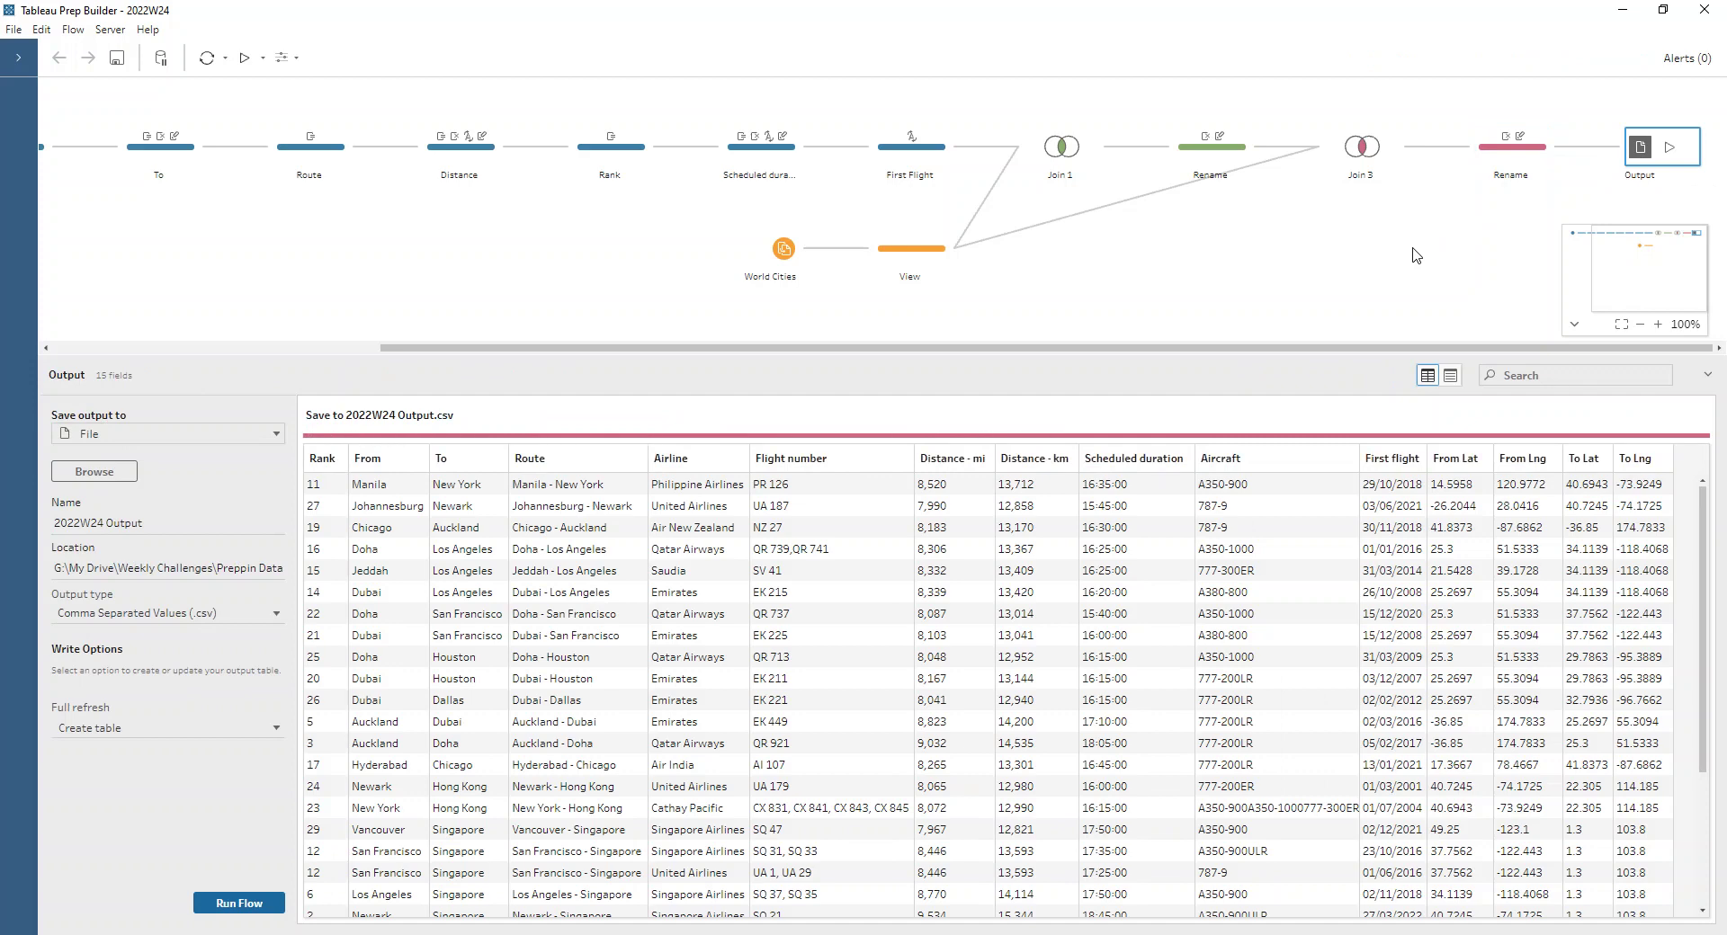